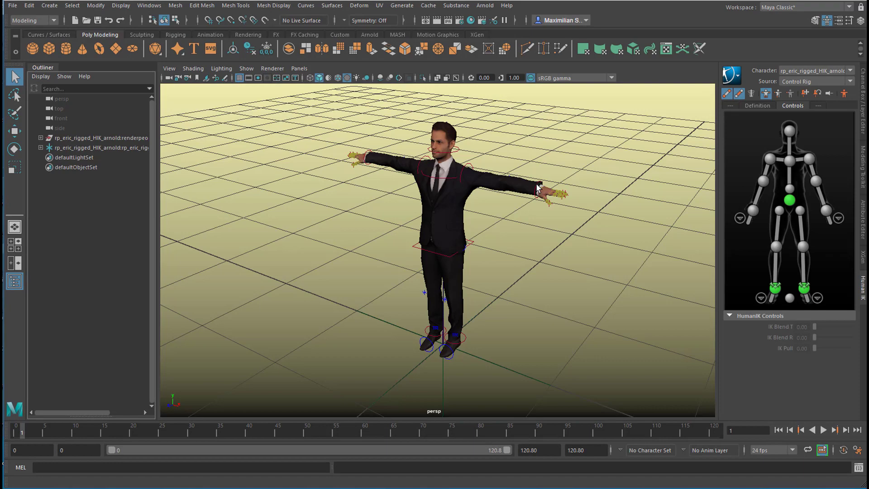
# Step: Pull the left wrist effector down on the suited character and on the Mia character in MotionBuilder to compare their full-body response
pyautogui.click(537, 188)
pyautogui.press('w')
pyautogui.moveTo(544, 147); pyautogui.dragTo(535, 201)
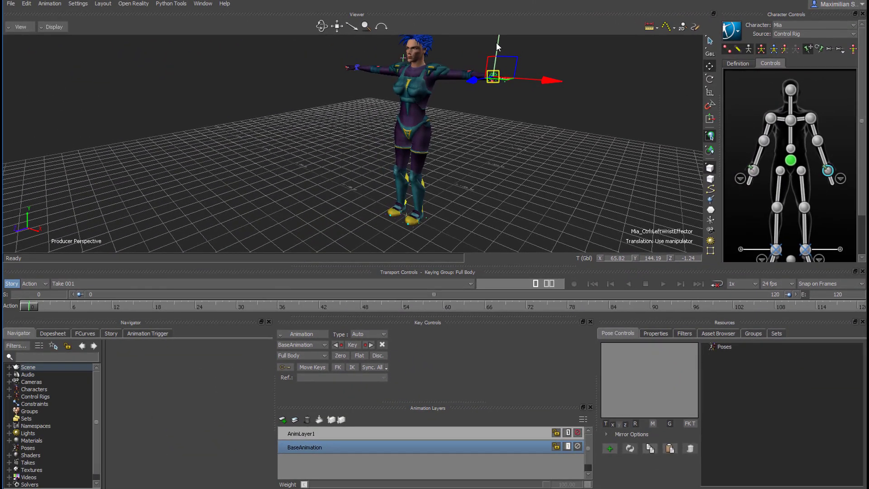
pyautogui.moveTo(497, 45); pyautogui.dragTo(494, 102)
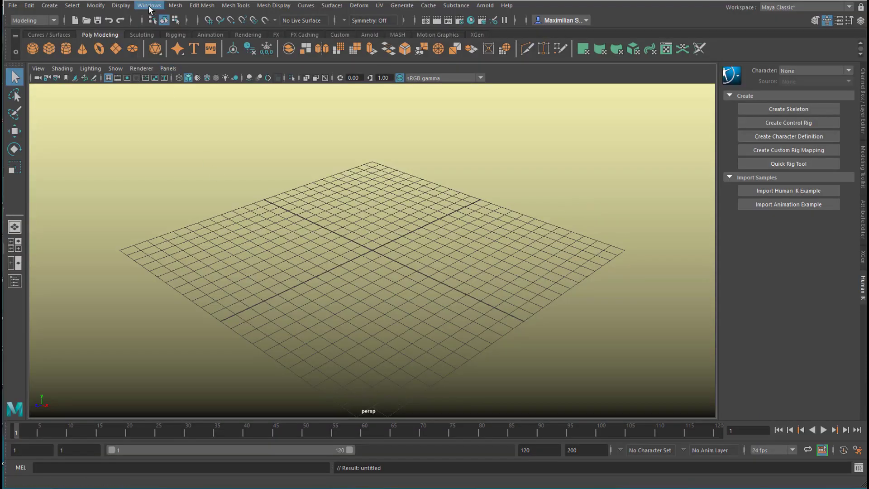
# Step: Set the linear working unit to meter in the preferences and save them
pyautogui.click(143, 7)
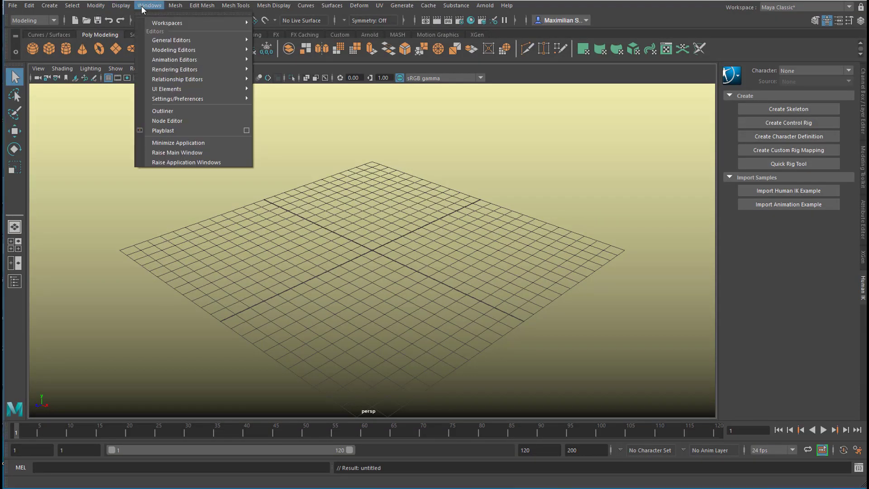
pyautogui.moveTo(183, 98)
pyautogui.click(286, 109)
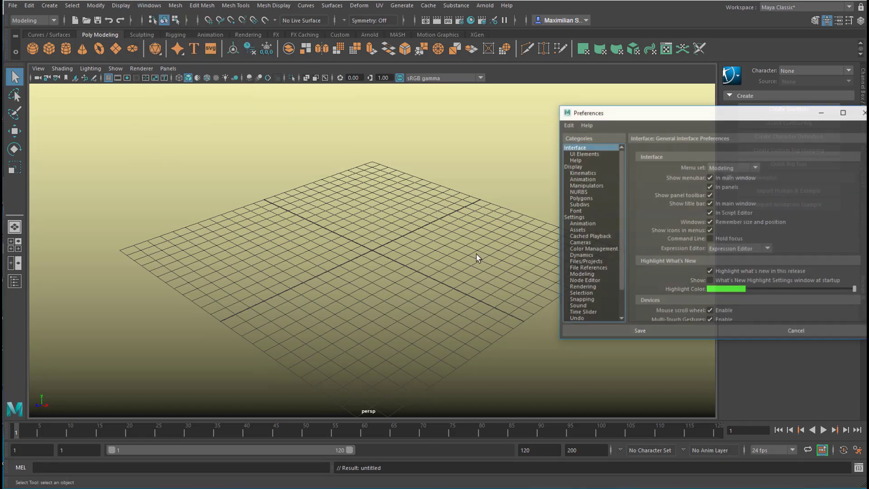
pyautogui.click(572, 219)
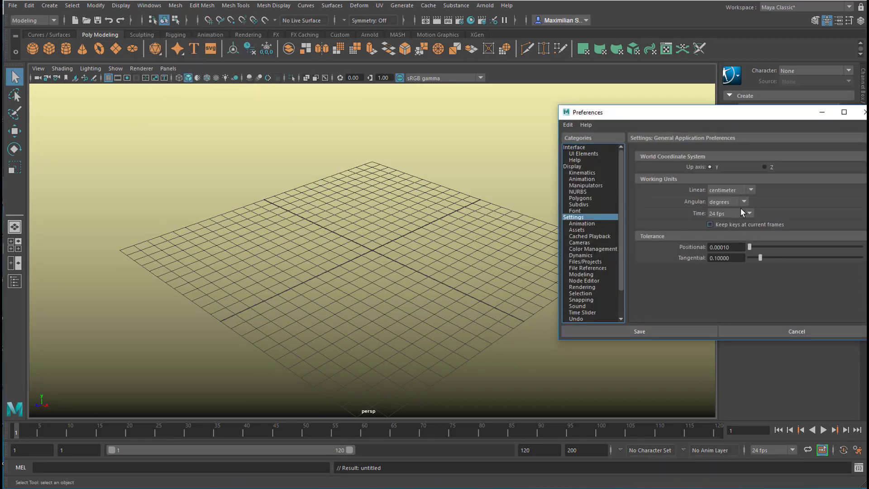
pyautogui.click(749, 191)
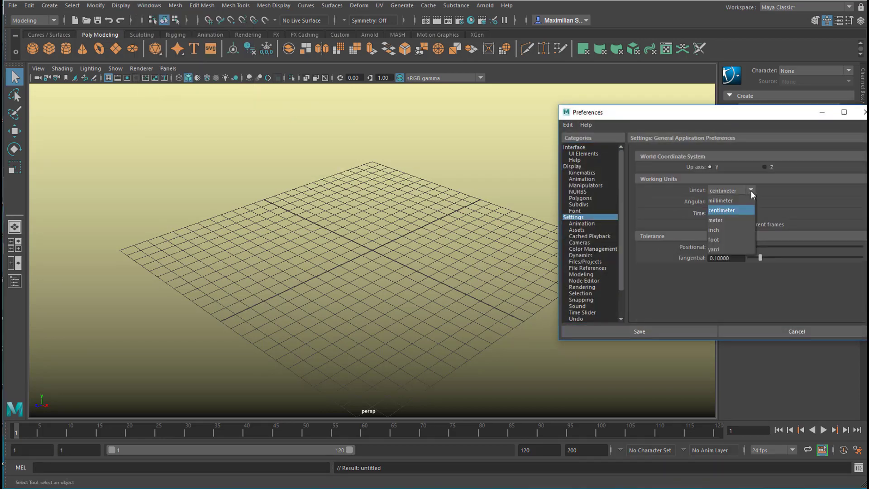
pyautogui.click(740, 220)
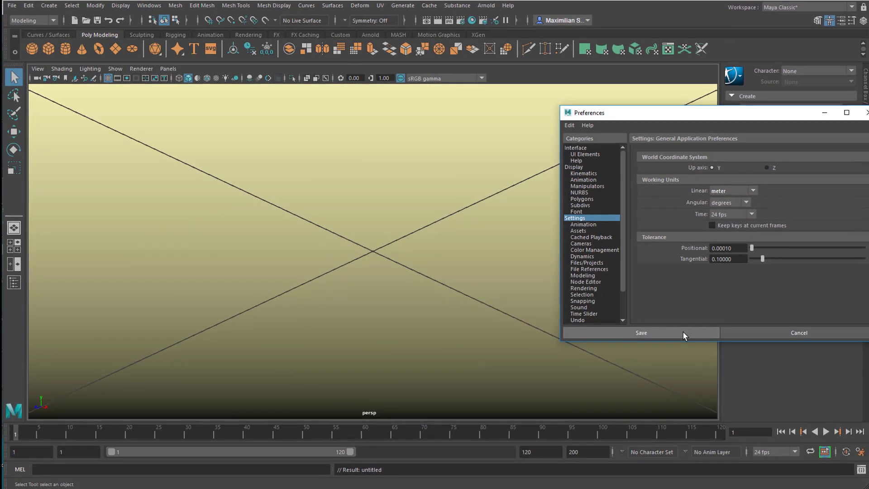
pyautogui.click(705, 332)
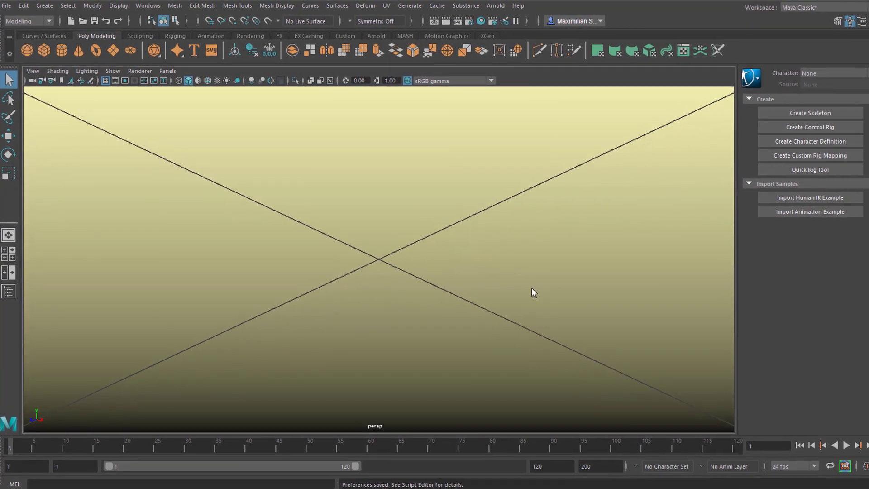
# Step: Load the rp_eric_rigged_HIK_arnold rig from the Content Browser's Animation Rigs examples and close the browser
pyautogui.scroll(-5, 519, 317)
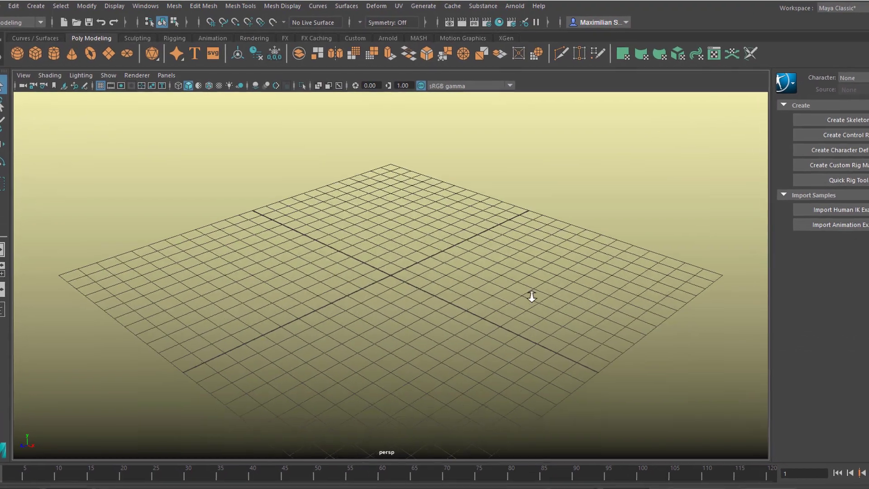
pyautogui.click(134, 6)
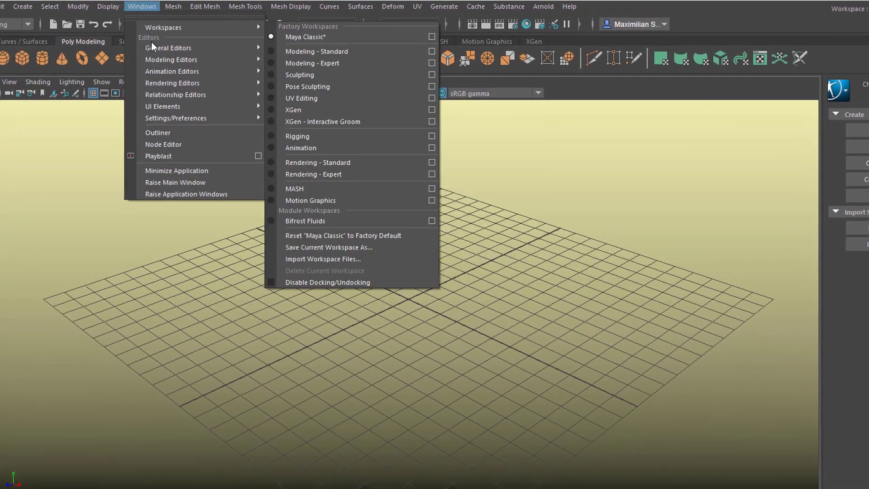
pyautogui.moveTo(156, 43)
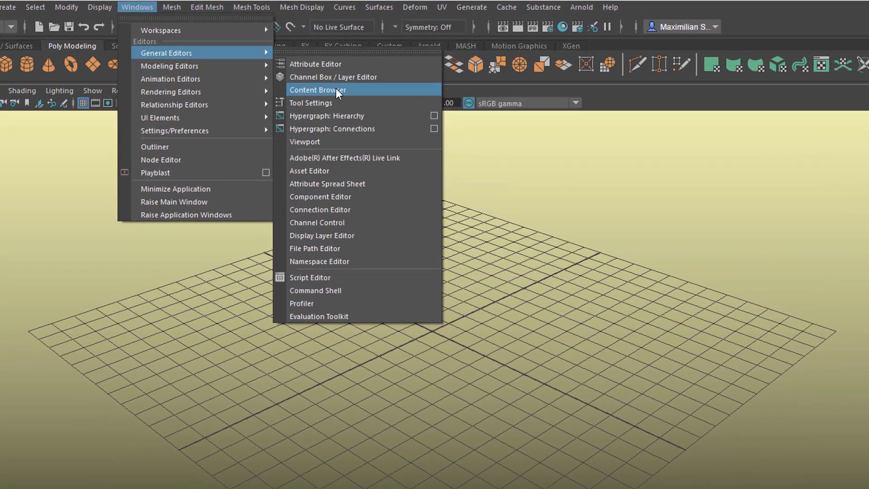
pyautogui.click(377, 92)
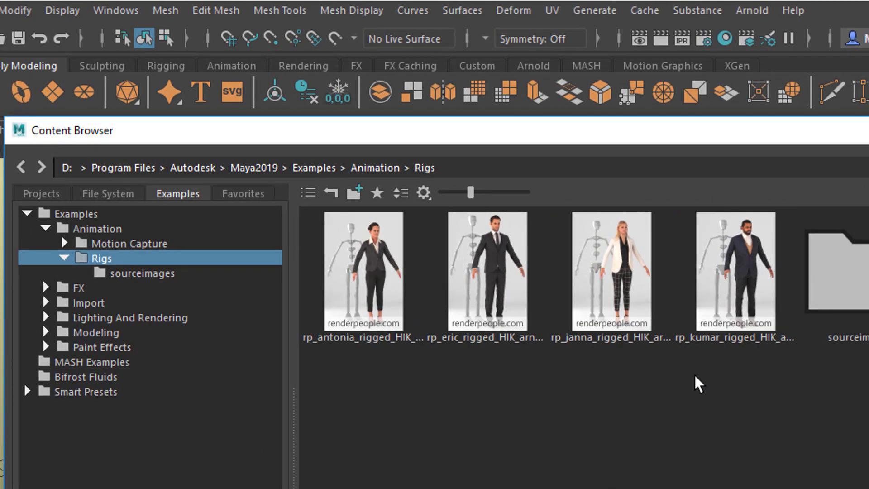
pyautogui.doubleClick(486, 252)
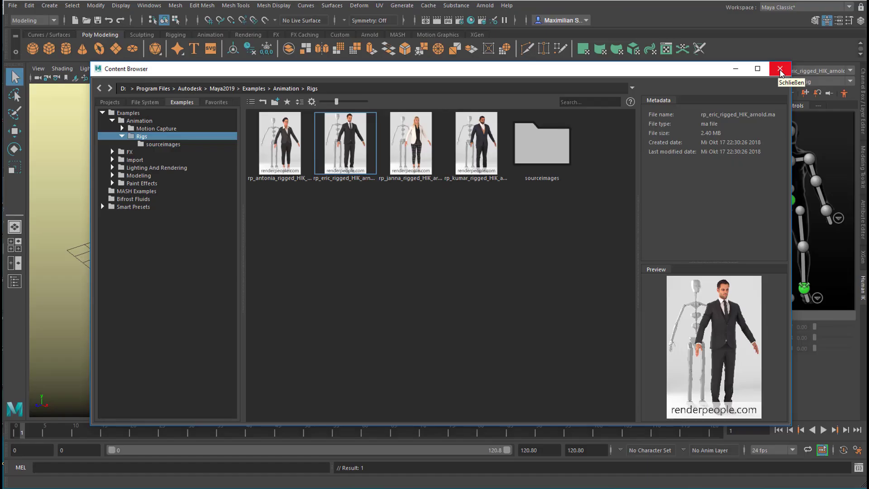
pyautogui.click(779, 69)
# Step: Show the Outliner and select the character's control rig reference
pyautogui.scroll(3, 403, 258)
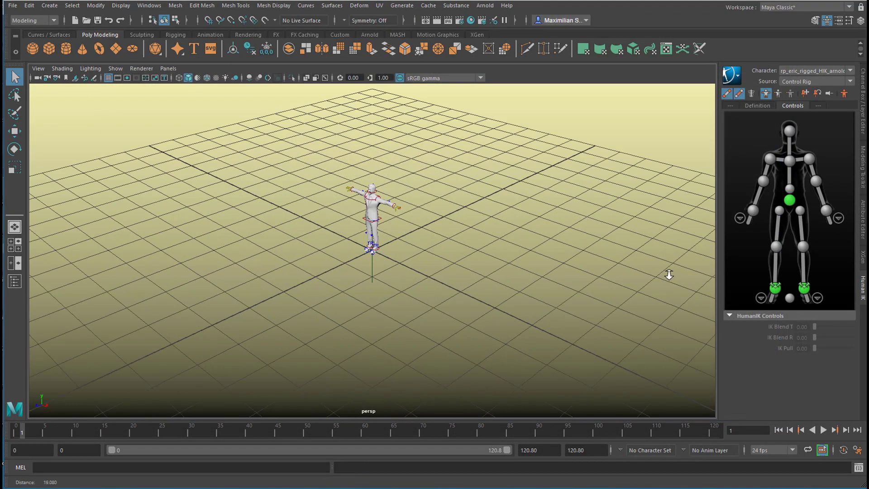
pyautogui.scroll(6, 487, 260)
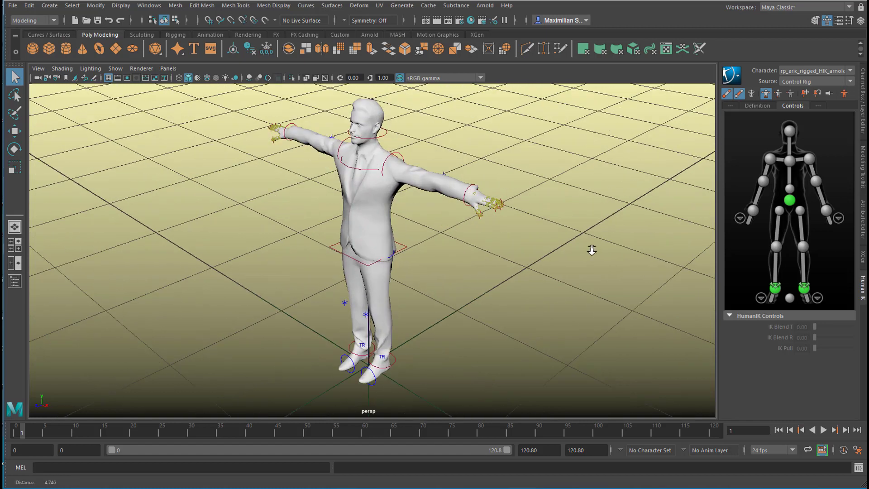
pyautogui.click(15, 282)
pyautogui.click(97, 148)
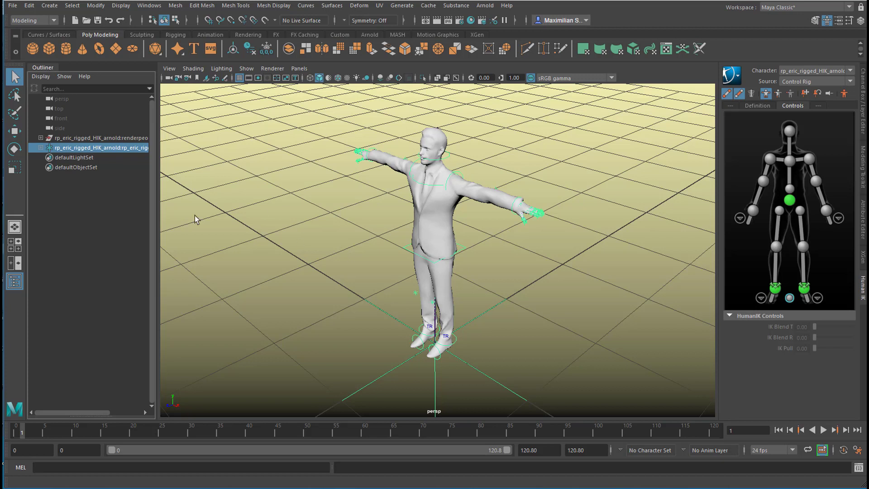
# Step: Temporarily hide the character's mesh group to inspect the rig beneath, and restore its visibility
pyautogui.click(90, 138)
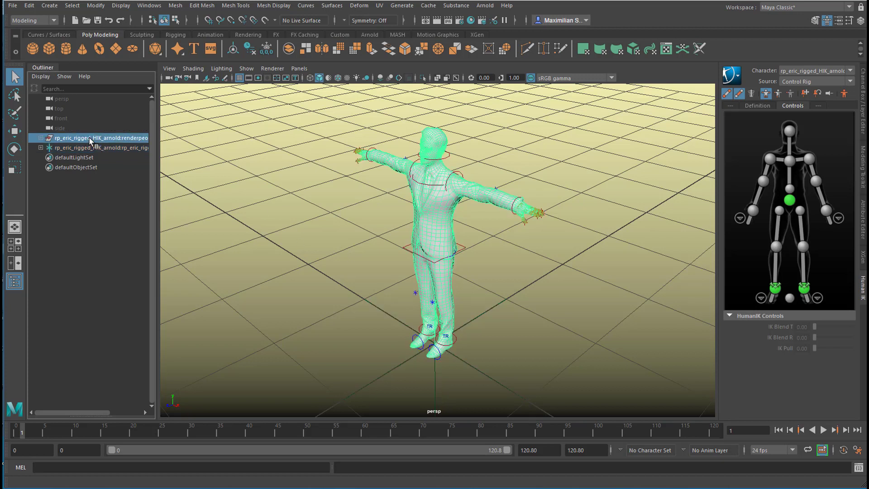
pyautogui.press('h')
pyautogui.keyDown('alt'); pyautogui.moveTo(420, 267); pyautogui.dragTo(394, 257); pyautogui.keyUp('alt')
pyautogui.hotkey('ctrl', 'z')
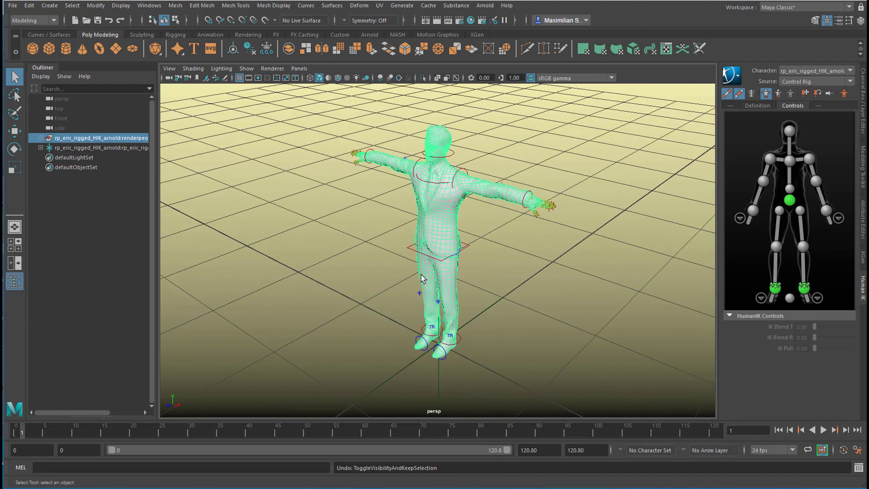
# Step: Turn on textured display in the perspective viewport and deselect the character mesh
pyautogui.keyDown('alt'); pyautogui.moveTo(492, 297); pyautogui.dragTo(318, 116); pyautogui.keyUp('alt')
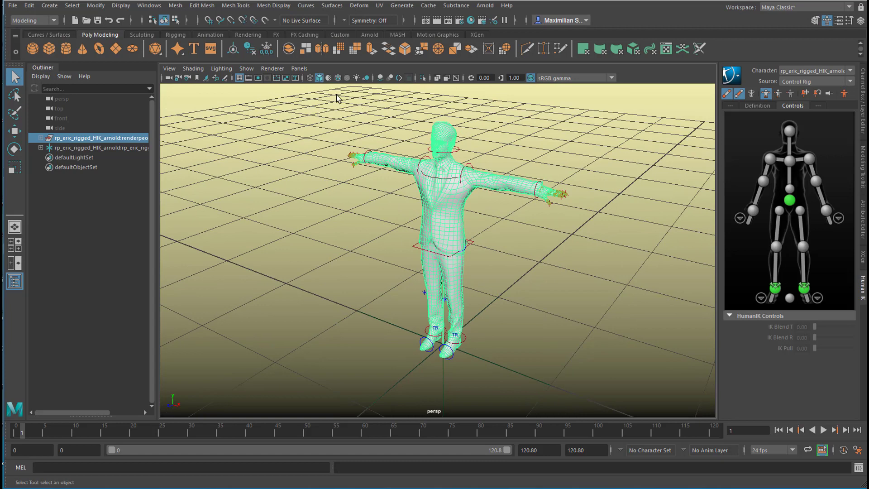
pyautogui.click(346, 78)
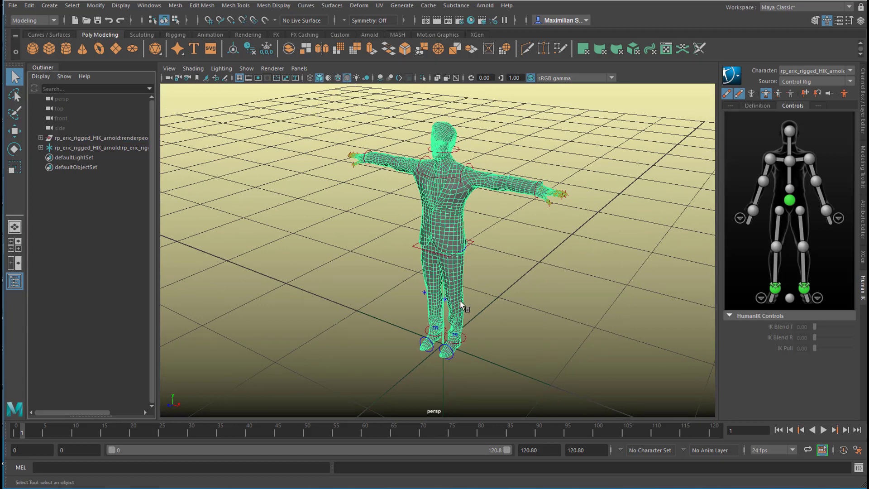
pyautogui.click(482, 296)
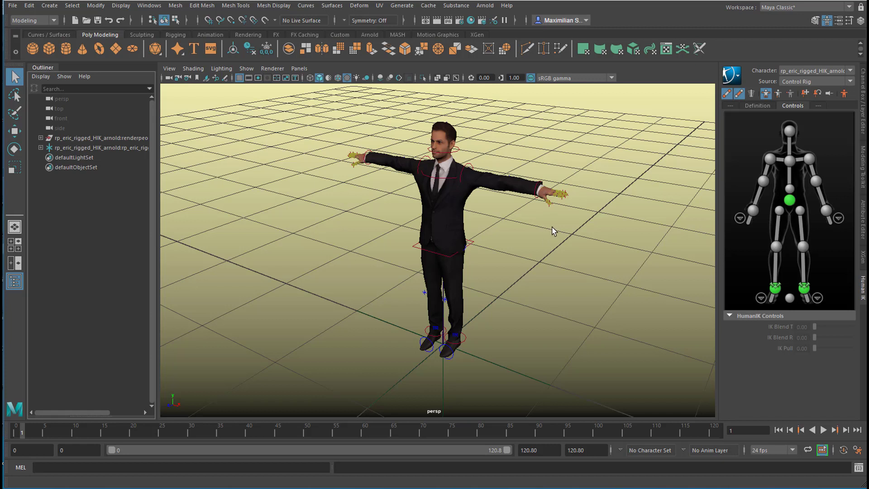
# Step: Try pulling the left wrist effector far down to test the full-body response, and undo the move
pyautogui.click(538, 188)
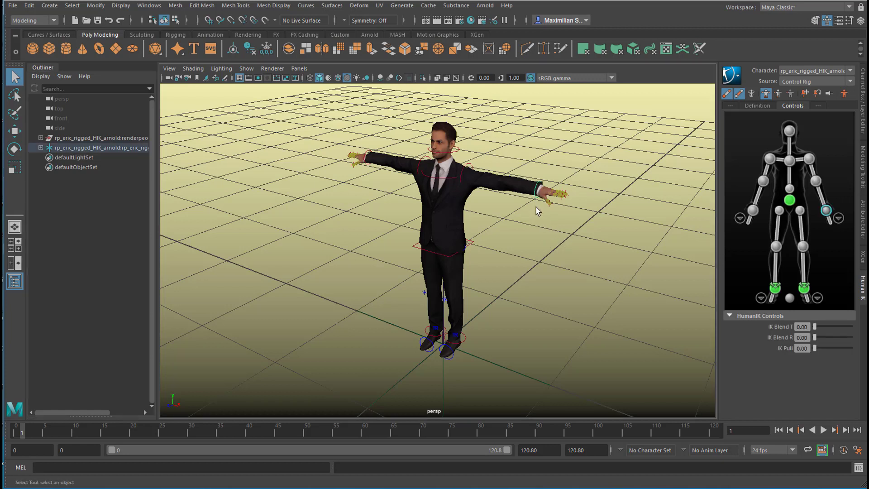
pyautogui.press('w')
pyautogui.moveTo(545, 147); pyautogui.dragTo(528, 277)
pyautogui.moveTo(452, 294)
pyautogui.keyDown('alt'); pyautogui.mouseDown()
pyautogui.moveTo(466, 285)
pyautogui.moveTo(447, 299)
pyautogui.moveTo(465, 304)
pyautogui.mouseUp(); pyautogui.keyUp('alt')
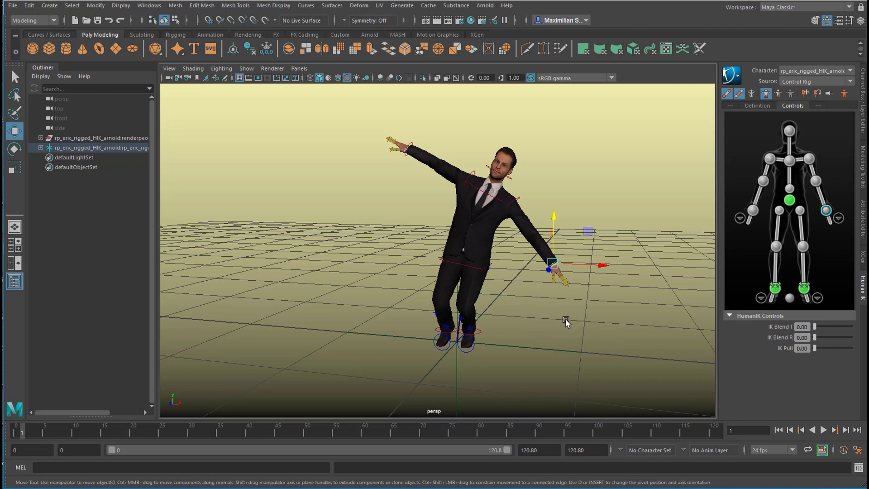
pyautogui.keyDown('alt'); pyautogui.moveTo(547, 322); pyautogui.dragTo(527, 319); pyautogui.keyUp('alt')
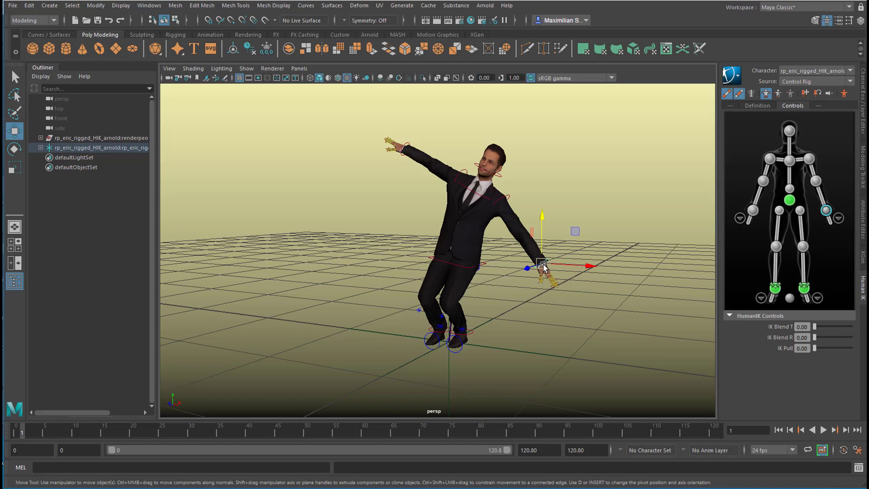
pyautogui.hotkey('ctrl', 'z')
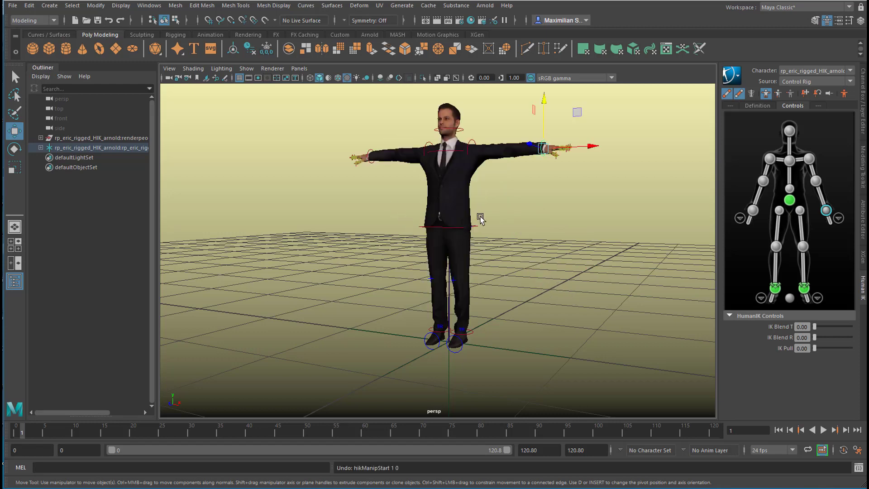
# Step: Pose the left arm by moving its wrist effector inward, down to hip height and slightly forward
pyautogui.moveTo(588, 150); pyautogui.dragTo(534, 231)
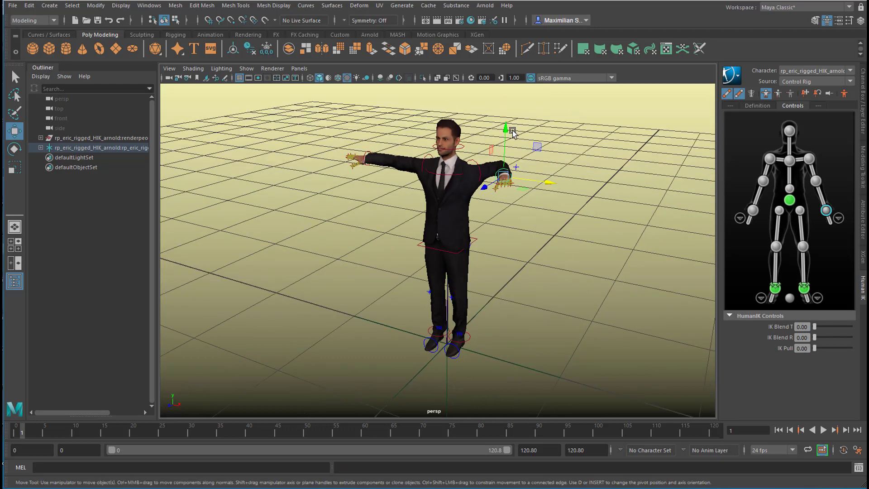
pyautogui.moveTo(505, 135); pyautogui.dragTo(501, 182)
pyautogui.moveTo(480, 239); pyautogui.dragTo(466, 250)
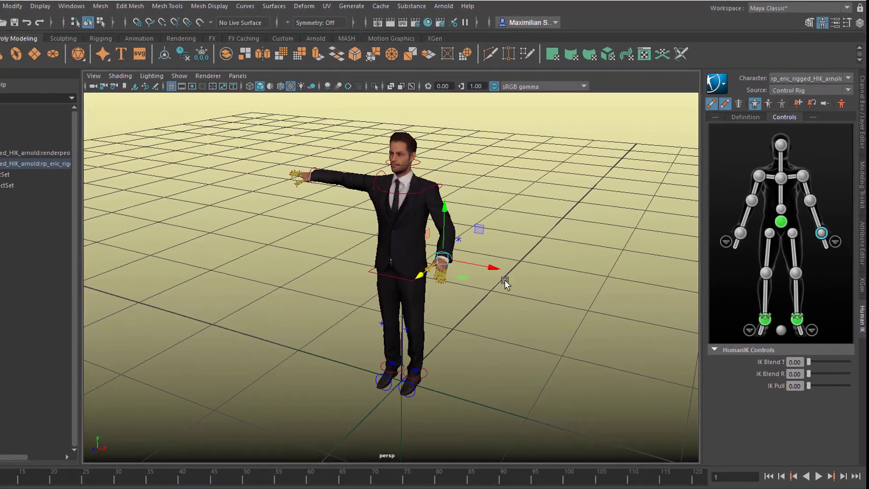
# Step: Move the right ankle effector slightly forward along the Z axis to about 0.037 m
pyautogui.scroll(3, 494, 273)
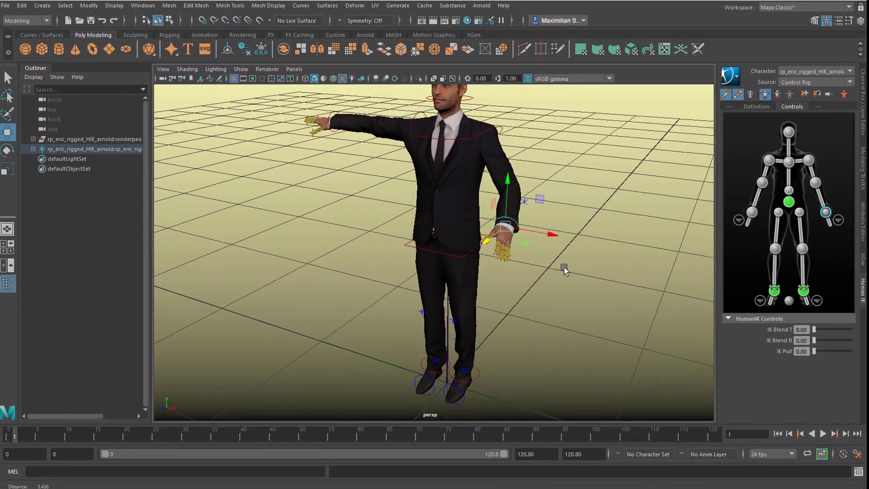
pyautogui.scroll(5, 563, 269)
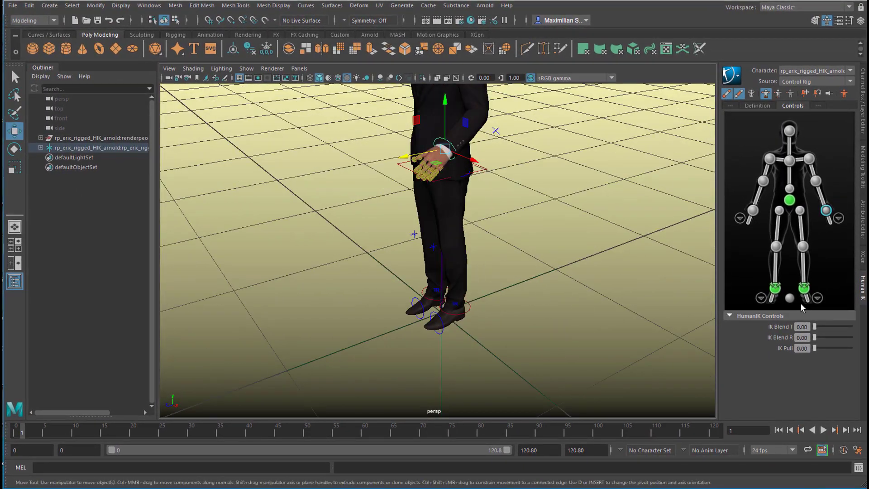
pyautogui.click(775, 288)
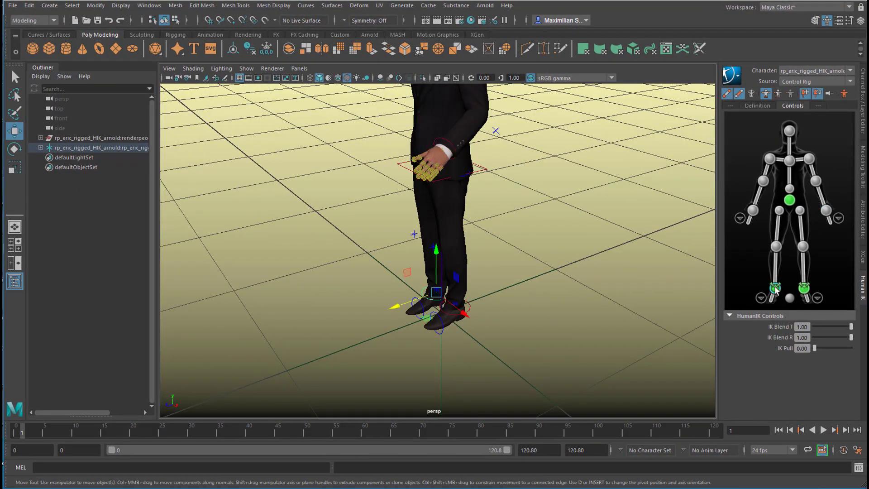
pyautogui.keyDown('alt'); pyautogui.moveTo(457, 307); pyautogui.dragTo(390, 311); pyautogui.keyUp('alt')
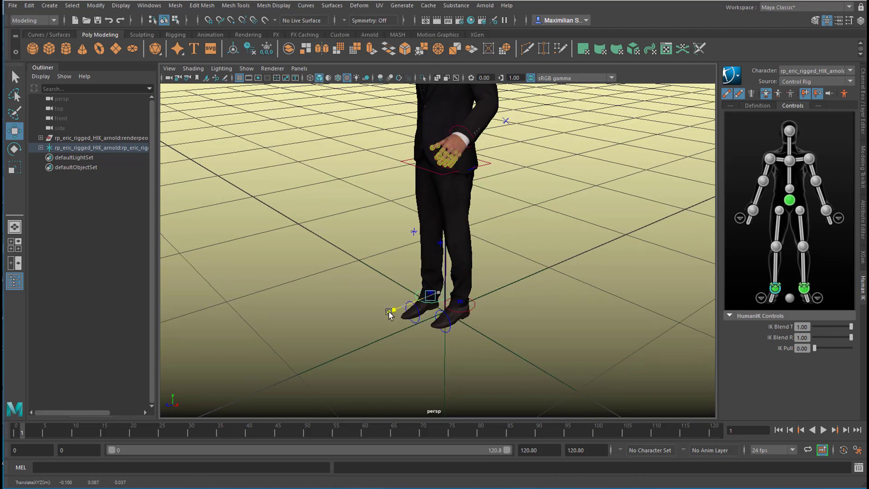
# Step: Move the left ankle effector back along Z to about -0.101 m and rotate the foot so its toes point outward
pyautogui.click(804, 288)
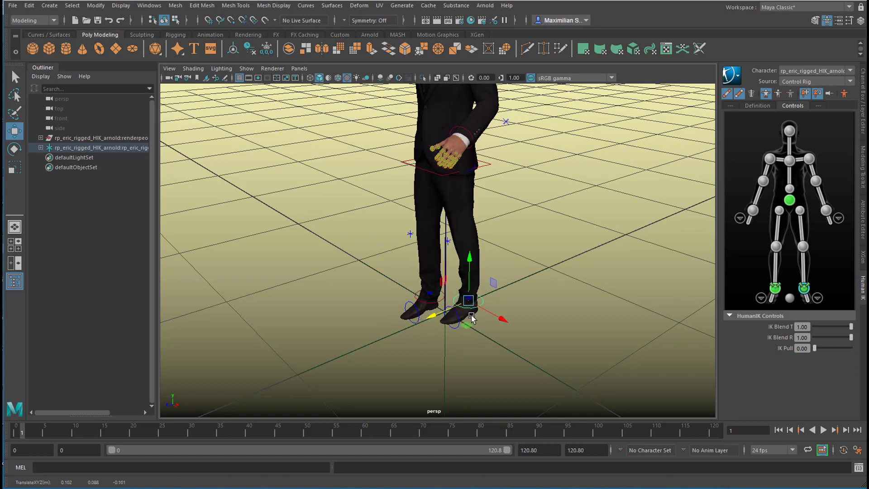
pyautogui.press('e')
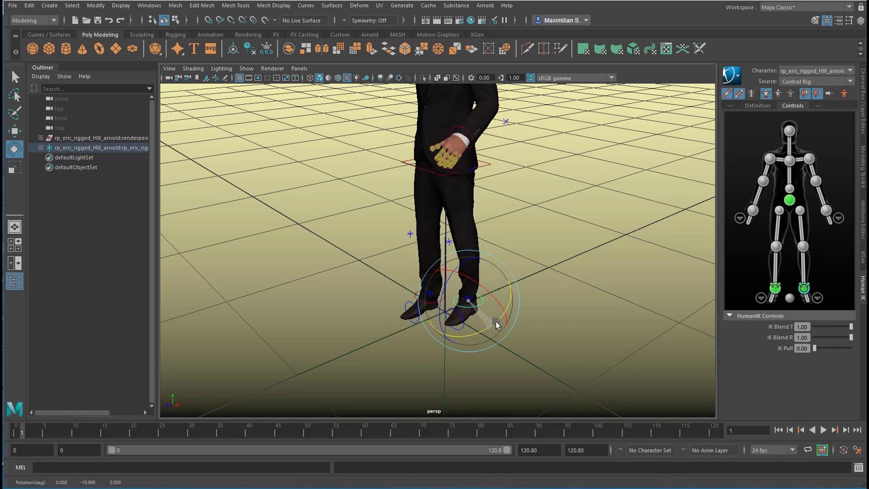
pyautogui.keyDown('alt'); pyautogui.moveTo(544, 330); pyautogui.dragTo(578, 304); pyautogui.keyUp('alt')
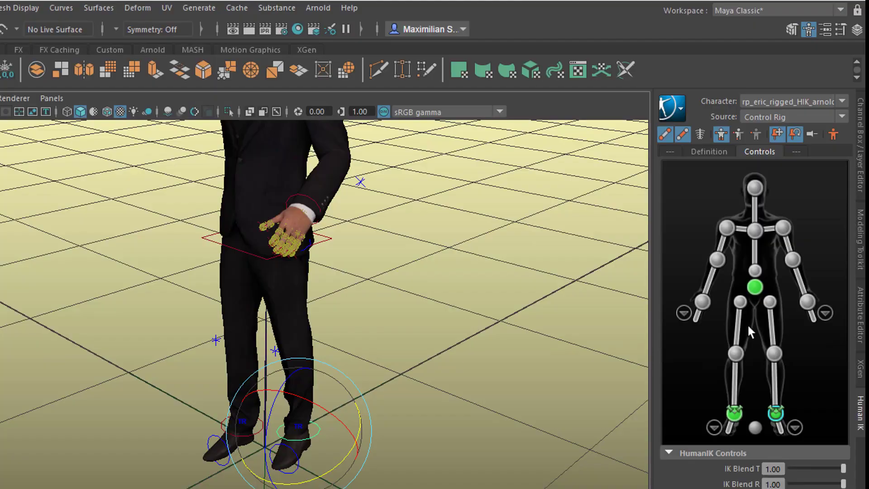
# Step: Select the hips effector for moving and key the full-body starting pose at frame 0
pyautogui.click(755, 287)
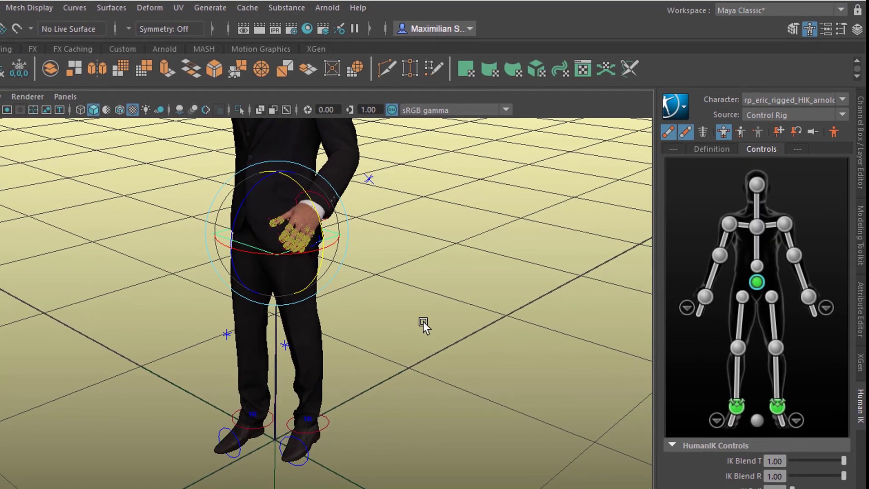
pyautogui.press('w')
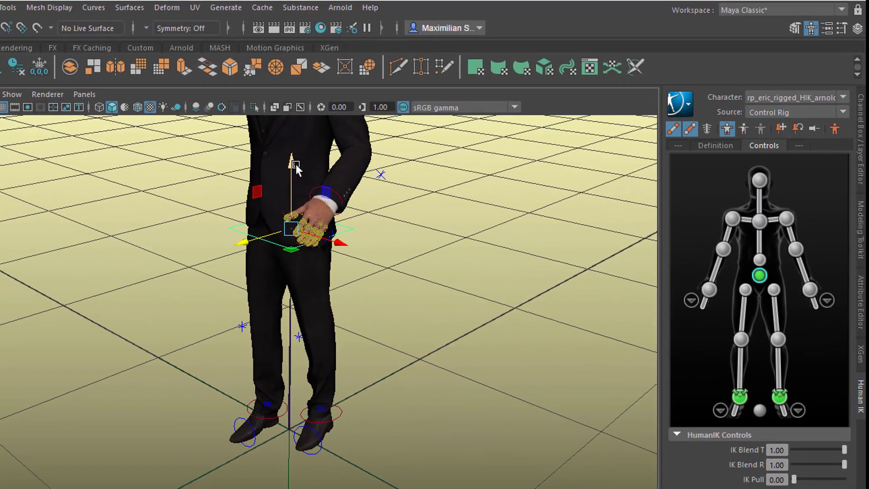
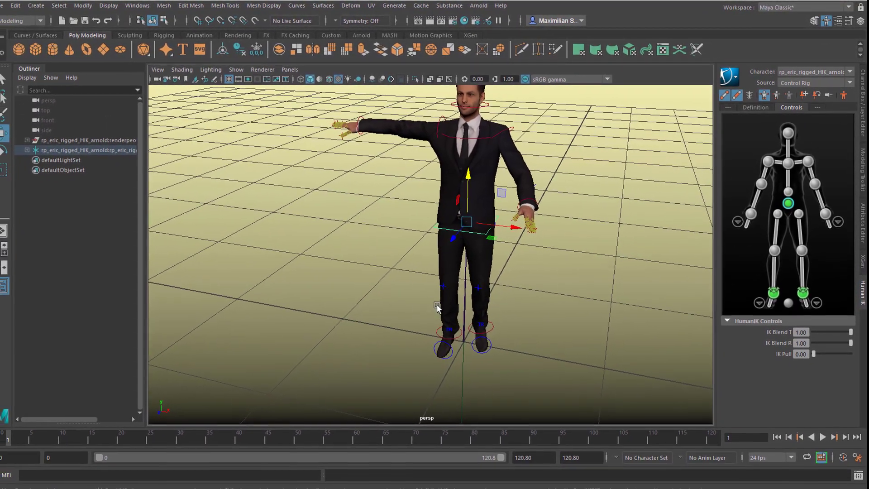
pyautogui.moveTo(27, 435); pyautogui.dragTo(15, 433)
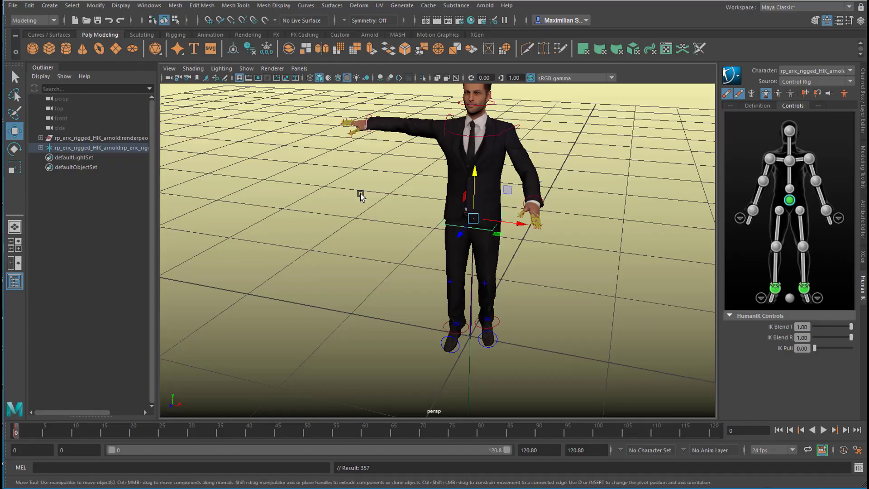
pyautogui.scroll(3, 596, 301)
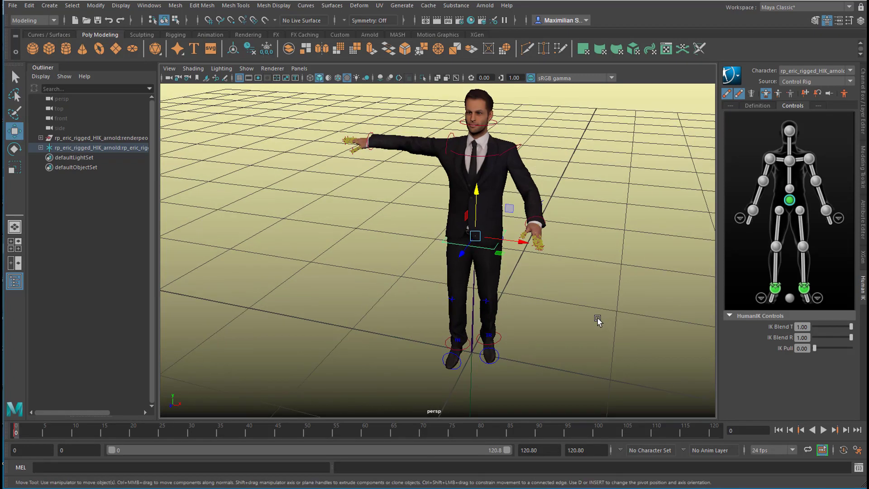
pyautogui.keyDown('alt'); pyautogui.moveTo(597, 320); pyautogui.dragTo(578, 322); pyautogui.keyUp('alt')
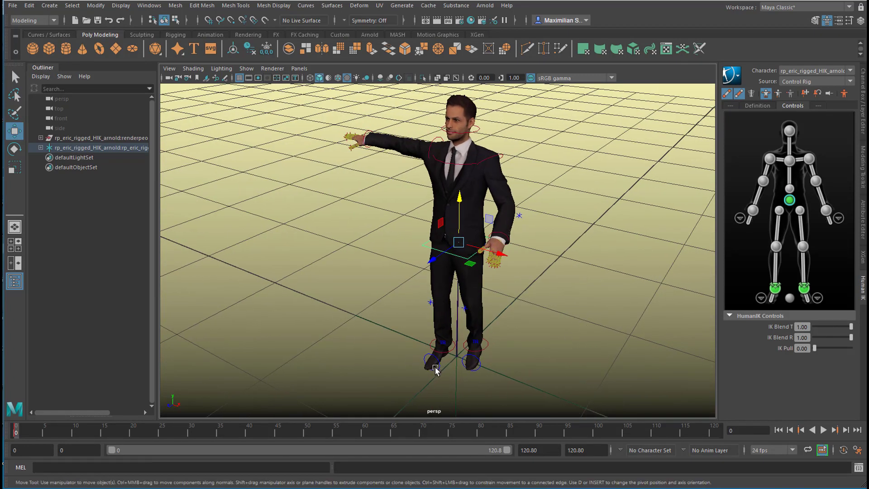
# Step: At frame 24, move the hips effector down to about 0.786 m in Y and forward to about 0.404 m in Z
pyautogui.hotkey('alt', 'v')
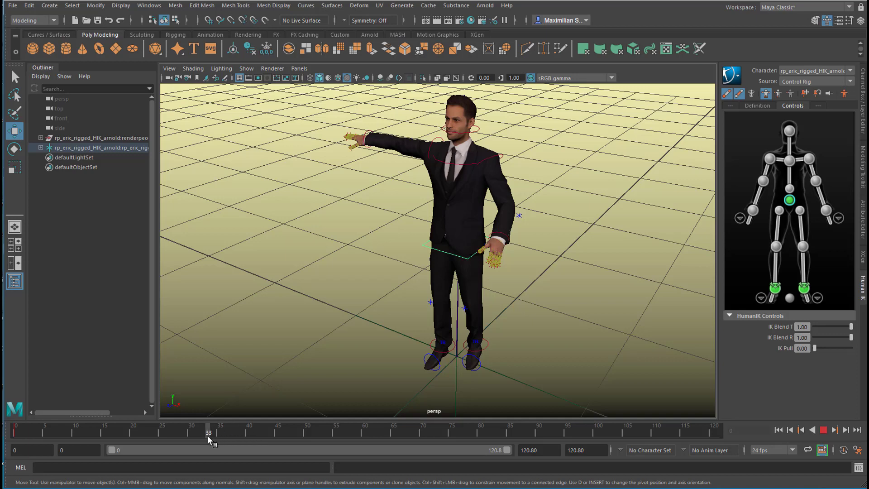
pyautogui.hotkey('alt', 'v')
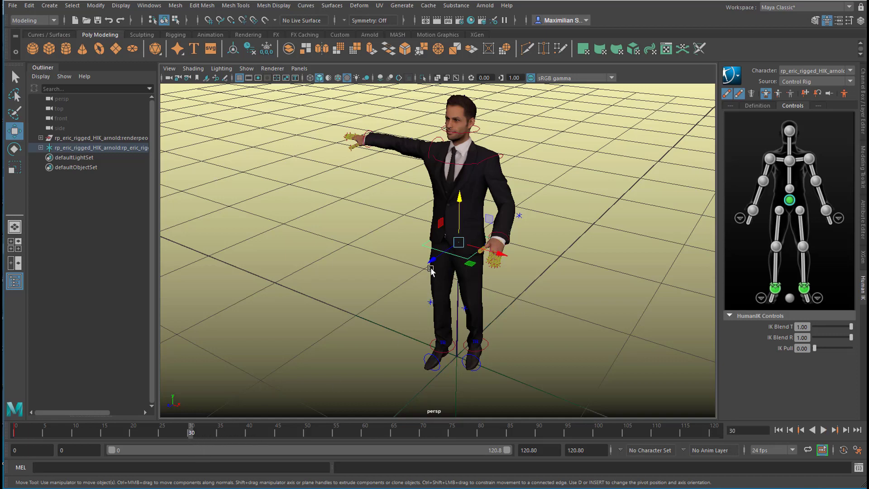
pyautogui.click(155, 436)
pyautogui.moveTo(432, 265); pyautogui.dragTo(397, 309)
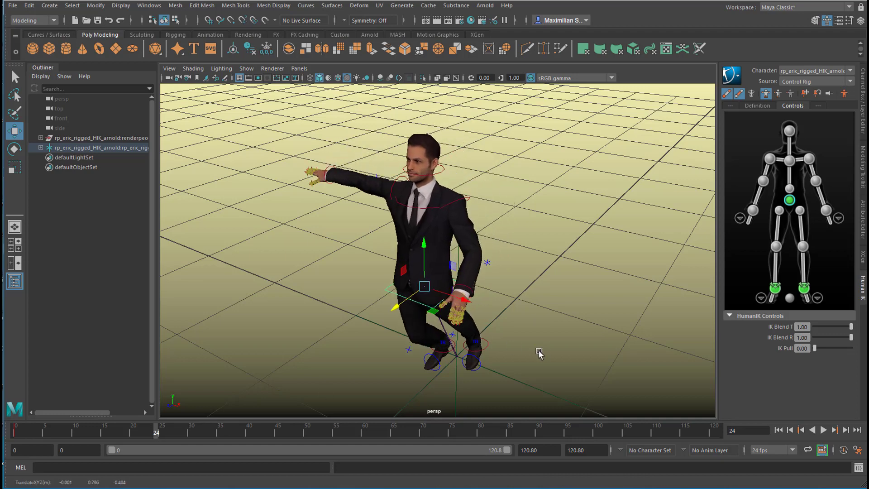
# Step: Move the right ankle effector well forward along the Z axis to put the right leg into a stride
pyautogui.click(772, 290)
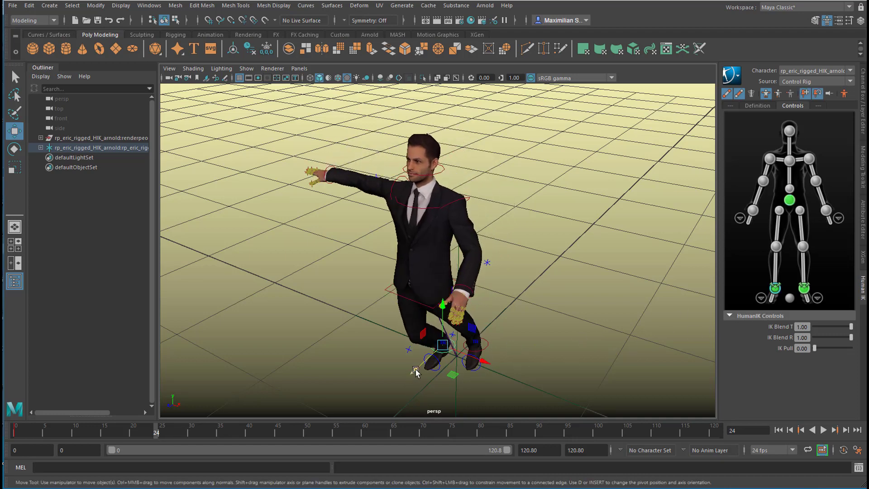
pyautogui.moveTo(416, 369); pyautogui.dragTo(353, 401)
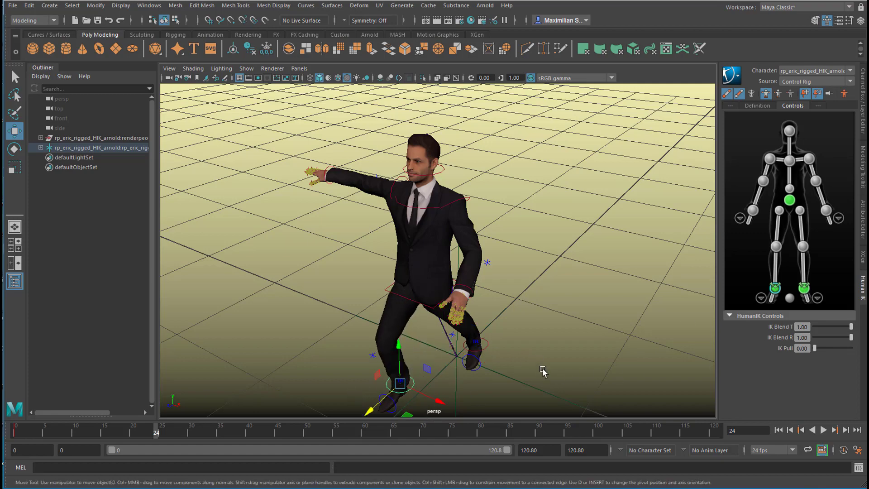
pyautogui.keyDown('alt'); pyautogui.moveTo(543, 371); pyautogui.dragTo(524, 362); pyautogui.keyUp('alt')
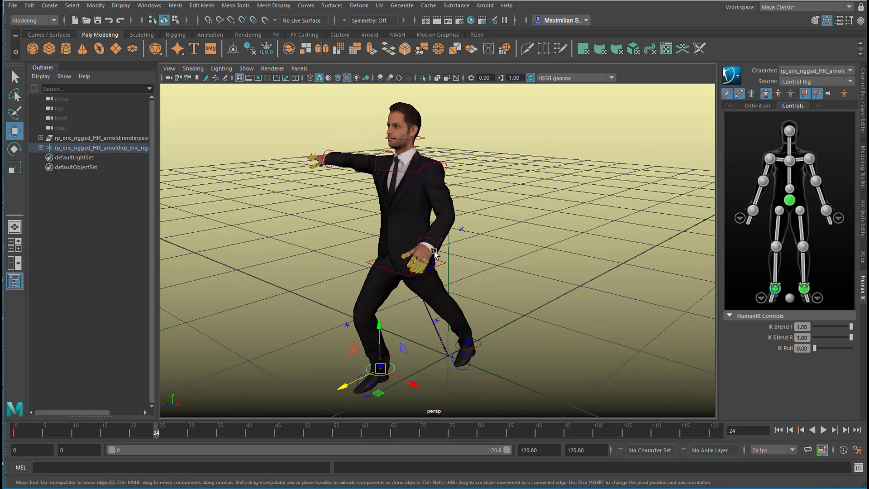
# Step: Move the hips effector back to about 0.288 m in Z and raise it to about 0.862 m in Y
pyautogui.click(390, 273)
pyautogui.moveTo(389, 273); pyautogui.dragTo(406, 273)
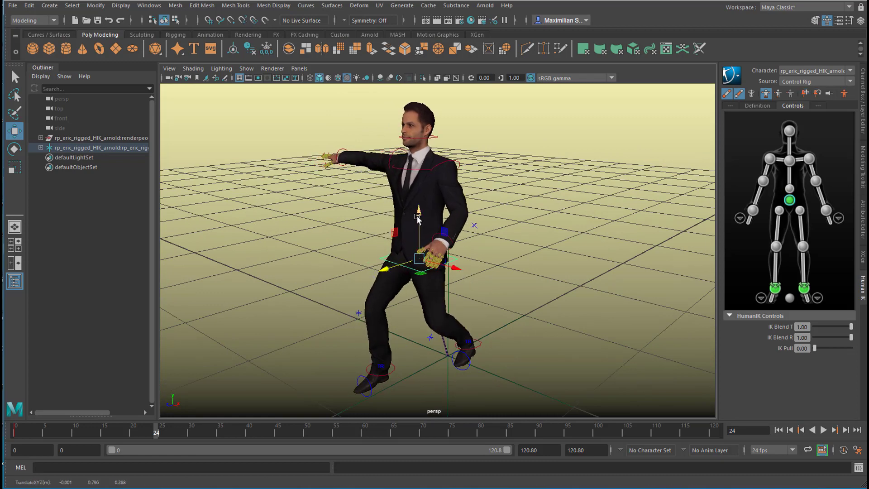
pyautogui.moveTo(420, 220); pyautogui.dragTo(420, 208)
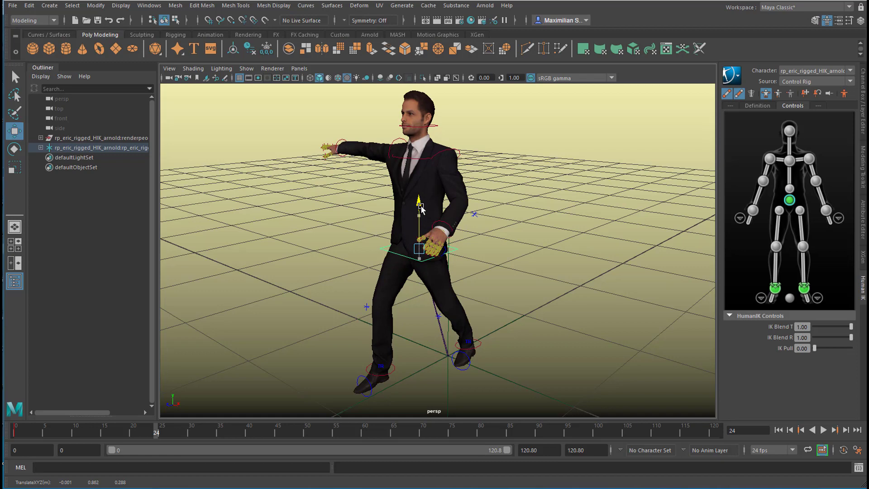
# Step: Try lowering the outstretched right arm by moving its wrist effector, and undo the move
pyautogui.click(341, 145)
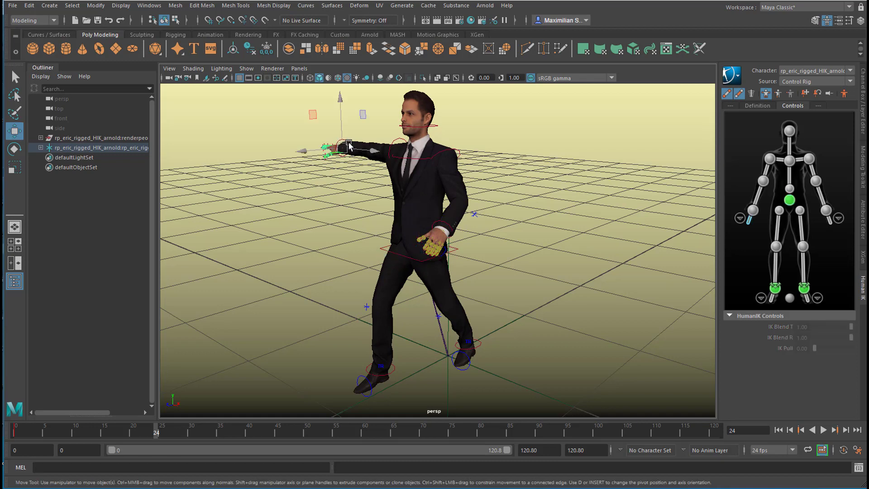
pyautogui.click(751, 210)
pyautogui.moveTo(339, 113); pyautogui.dragTo(461, 222)
pyautogui.hotkey('ctrl', 'z')
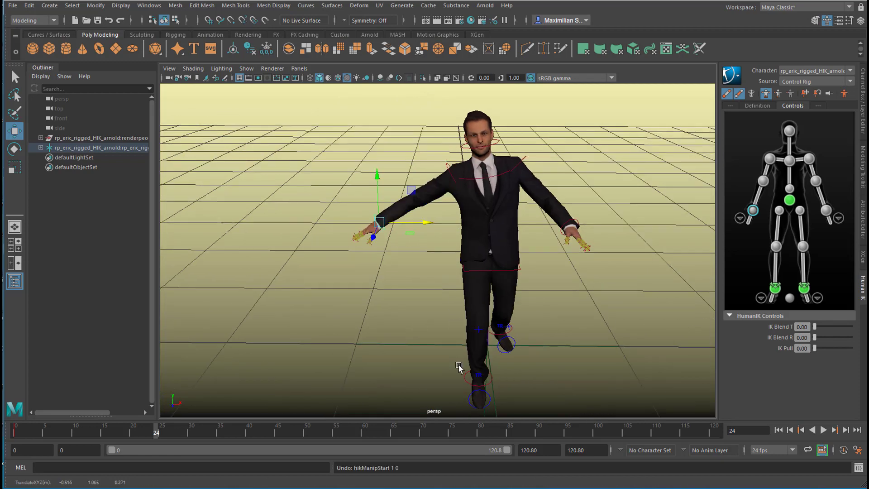
pyautogui.hotkey('ctrl', 'z')
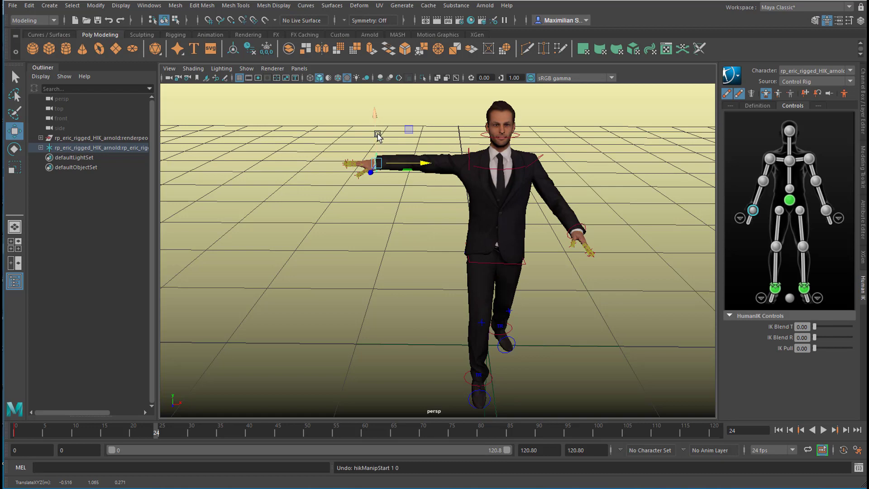
# Step: Lower the right wrist effector beside the hip, inward to about -0.336 m in X and slightly forward, and key the pose at frame 24
pyautogui.moveTo(426, 168); pyautogui.dragTo(410, 188)
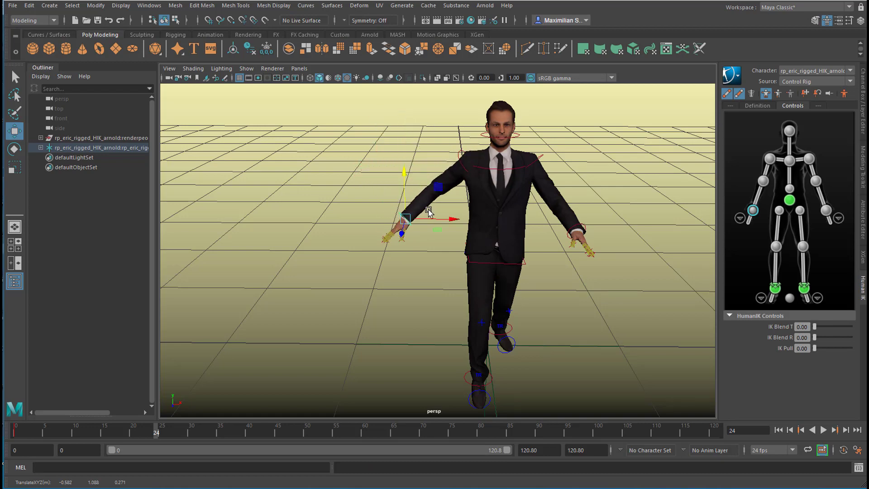
pyautogui.moveTo(453, 221); pyautogui.dragTo(489, 241)
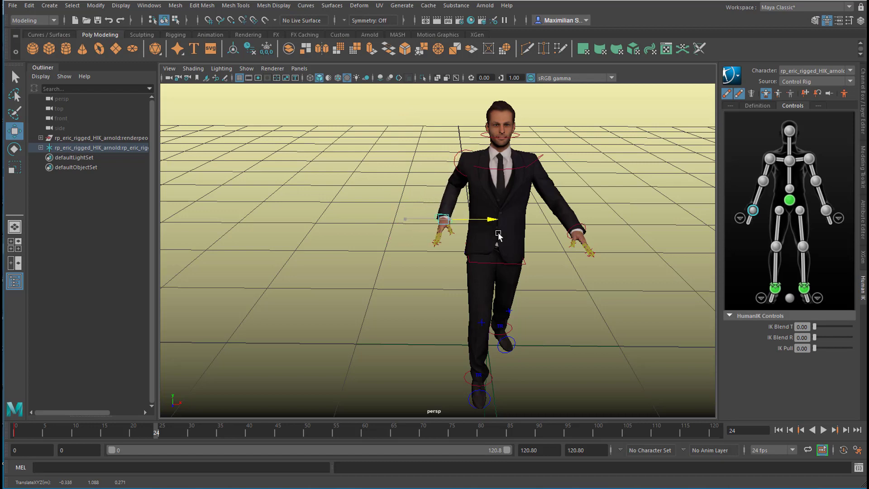
pyautogui.keyDown('alt'); pyautogui.moveTo(485, 337); pyautogui.dragTo(573, 241); pyautogui.keyUp('alt')
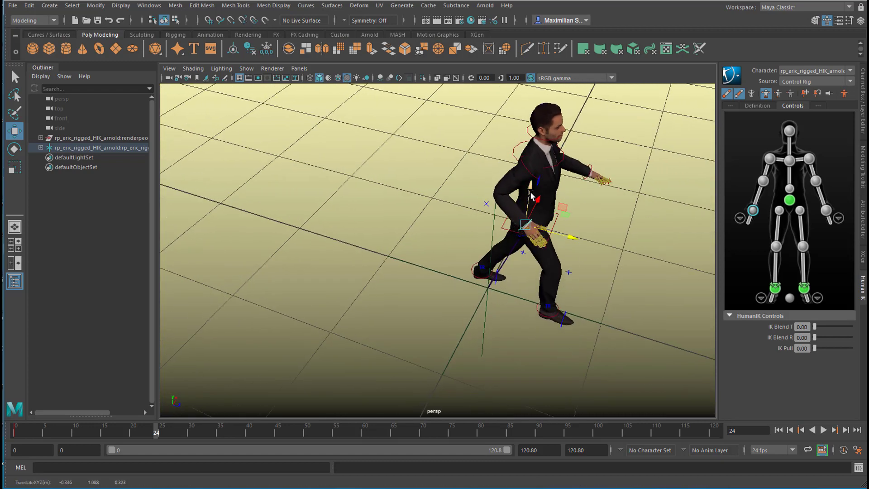
pyautogui.moveTo(528, 195); pyautogui.dragTo(529, 316)
pyautogui.keyDown('alt'); pyautogui.moveTo(594, 401); pyautogui.dragTo(551, 382); pyautogui.keyUp('alt')
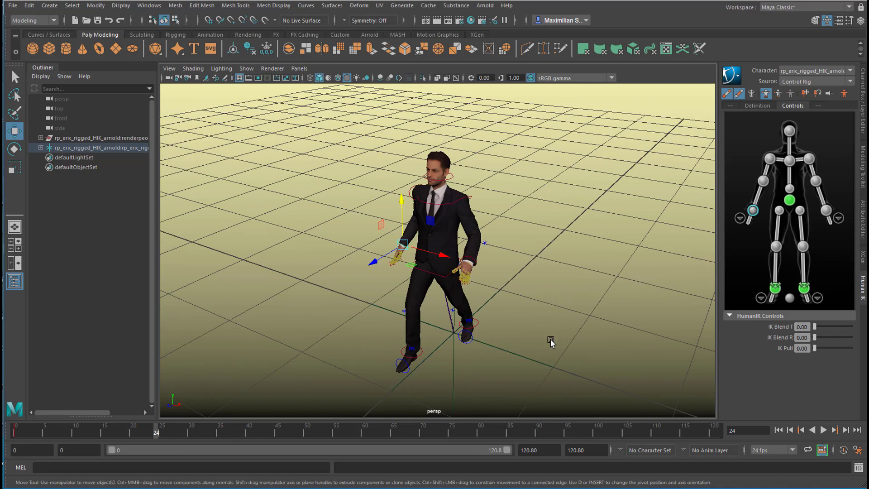
# Step: At frame 11, raise the right ankle effector to about 0.18 m in Y and key the full-body pose
pyautogui.moveTo(119, 437)
pyautogui.mouseDown()
pyautogui.moveTo(18, 437)
pyautogui.moveTo(176, 437)
pyautogui.moveTo(16, 439)
pyautogui.moveTo(55, 449)
pyautogui.moveTo(167, 450)
pyautogui.moveTo(51, 453)
pyautogui.moveTo(84, 453)
pyautogui.mouseUp()
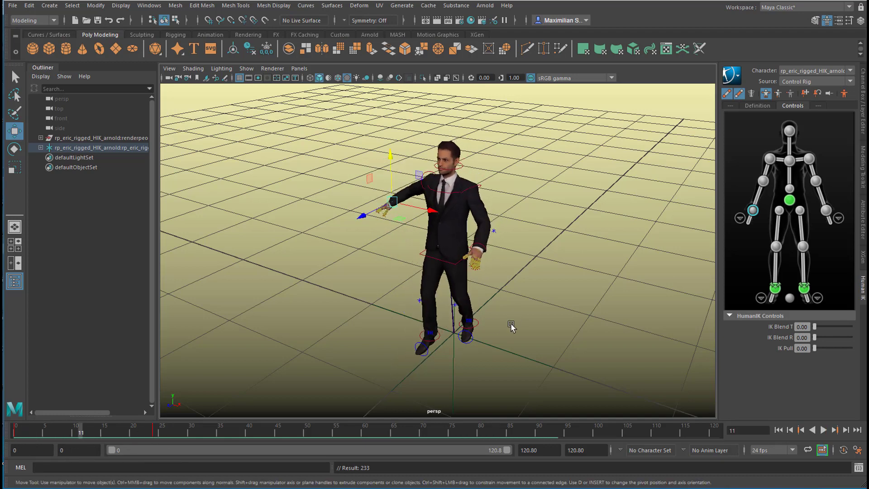
pyautogui.click(775, 288)
pyautogui.moveTo(429, 299); pyautogui.dragTo(433, 289)
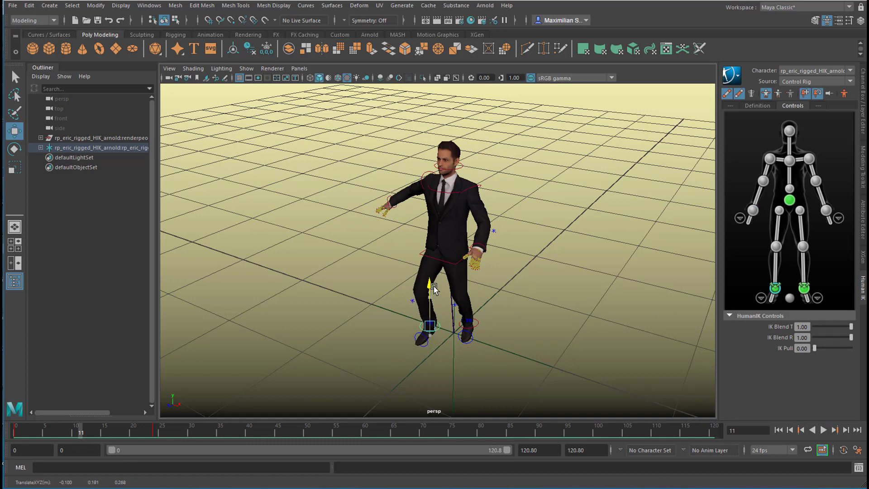
pyautogui.press('s')
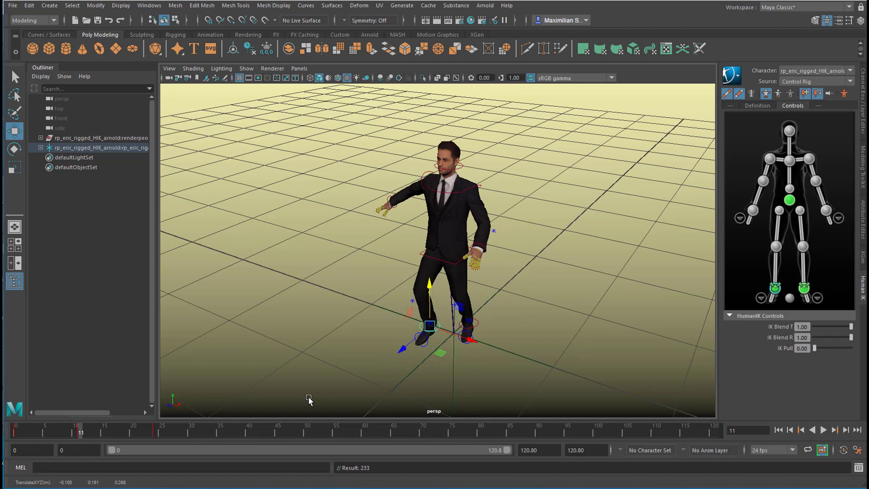
# Step: Play back and scrub the step animation from frame 0 to check the motion
pyautogui.click(13, 435)
pyautogui.hotkey('alt', 'v')
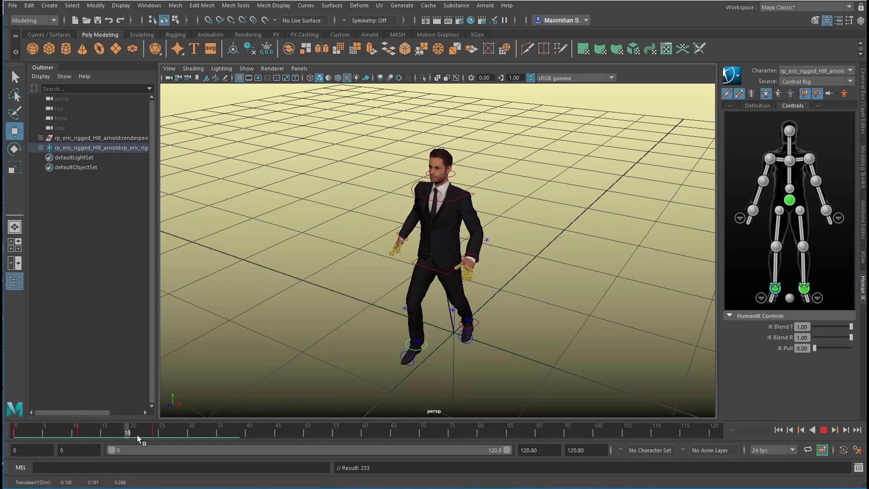
pyautogui.moveTo(194, 440); pyautogui.dragTo(4, 435)
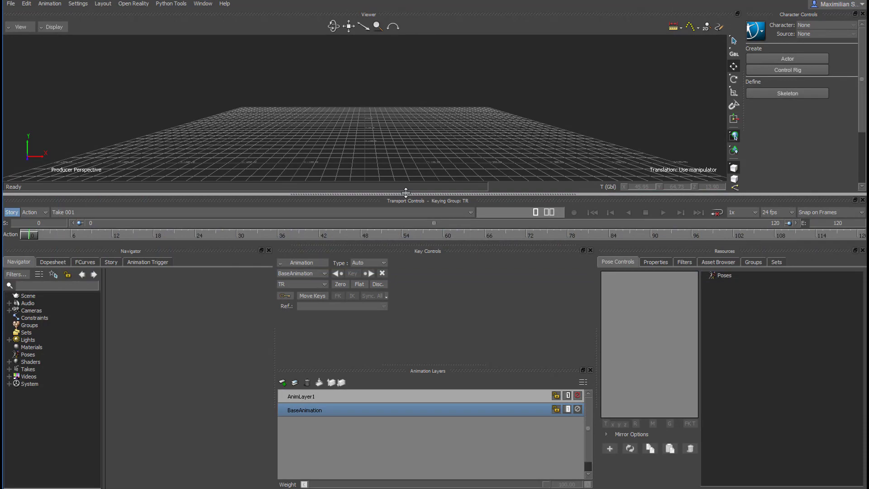
# Step: Switch to MotionBuilder, enlarge the viewer vertically and accept the MotionBuilder interaction mode
pyautogui.moveTo(405, 192); pyautogui.dragTo(401, 265)
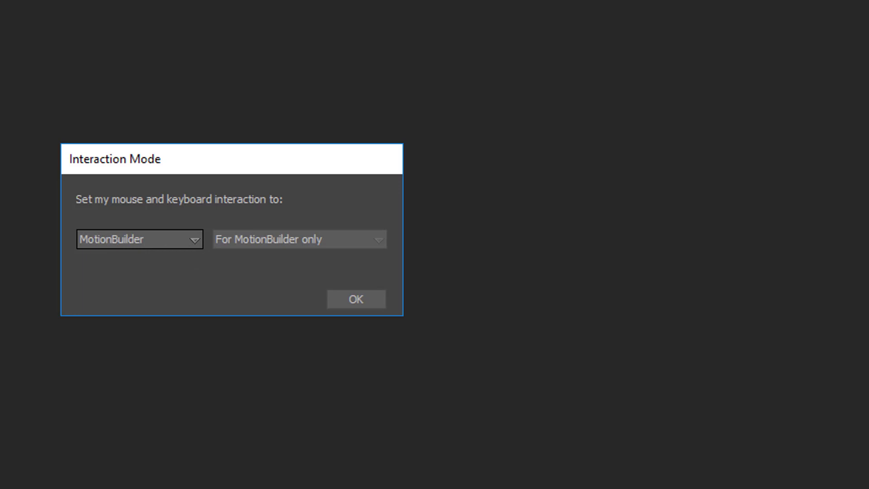
pyautogui.click(355, 299)
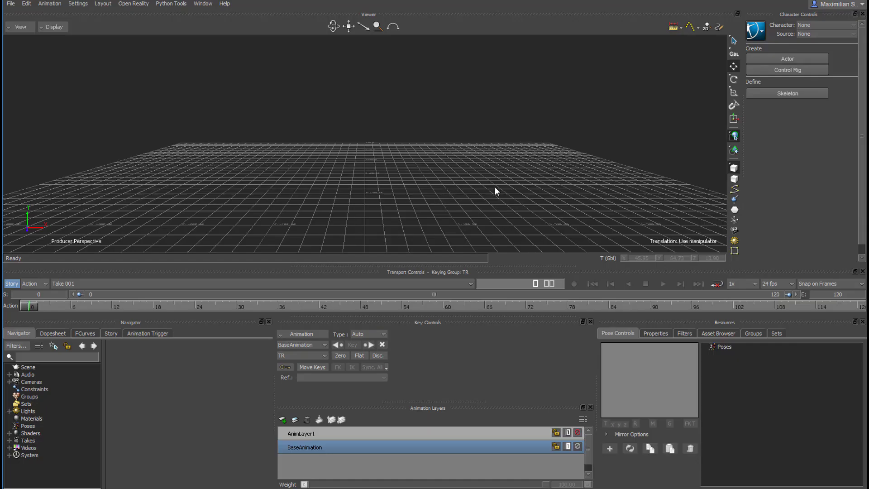
pyautogui.keyDown('ctrl'); pyautogui.keyDown('shift'); pyautogui.moveTo(495, 187); pyautogui.dragTo(348, 238); pyautogui.keyUp('shift'); pyautogui.keyUp('ctrl')
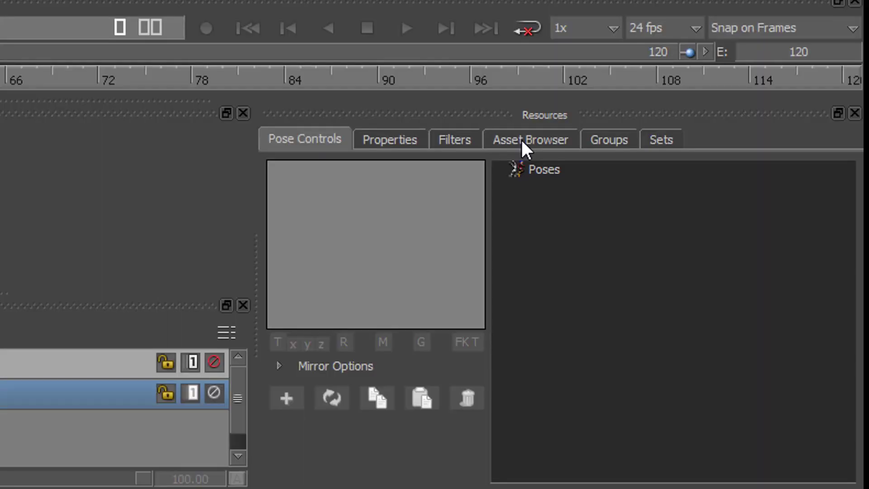
# Step: Open the mia_rigged tutorial asset as an FBX scene with no animation, without saving the current scene
pyautogui.click(521, 140)
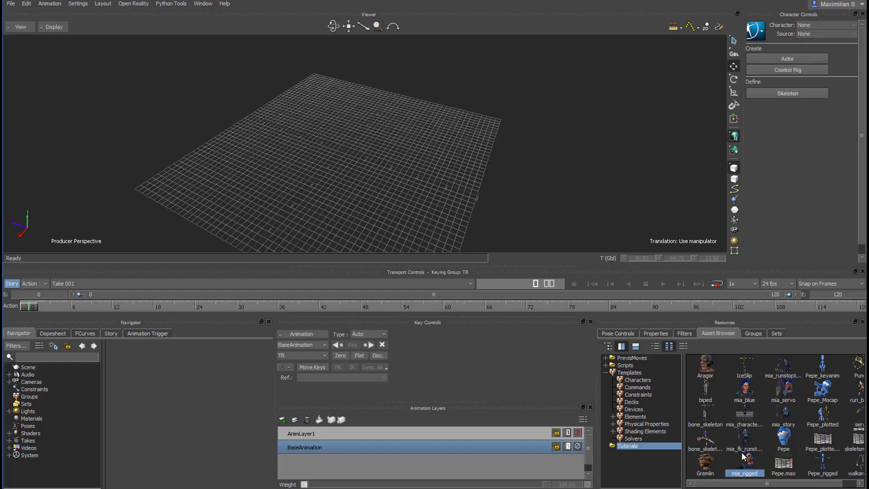
pyautogui.moveTo(598, 422); pyautogui.dragTo(424, 156)
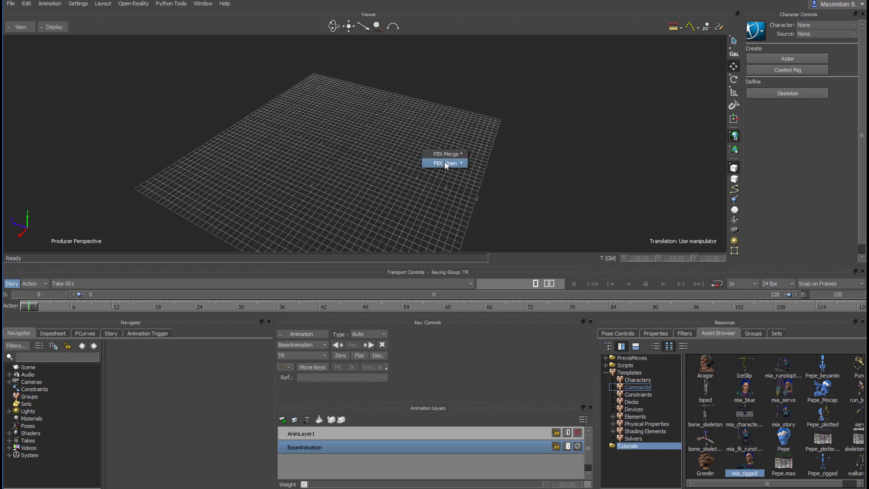
pyautogui.moveTo(446, 165)
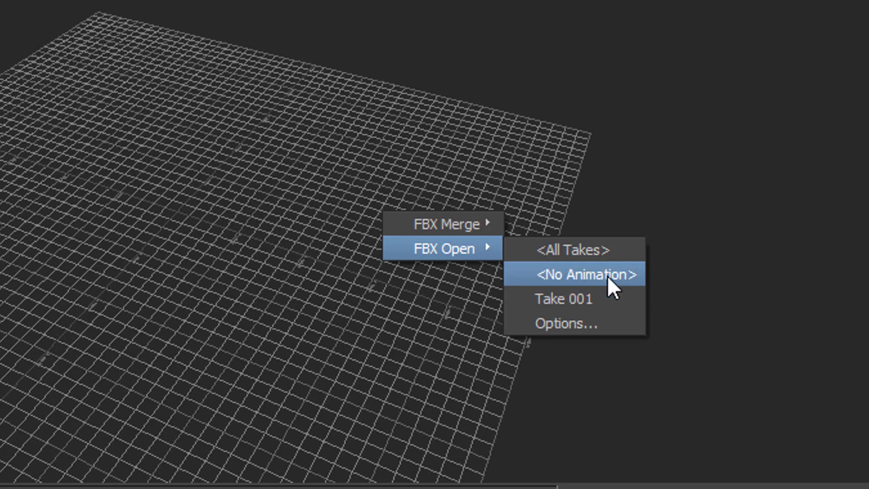
pyautogui.click(608, 275)
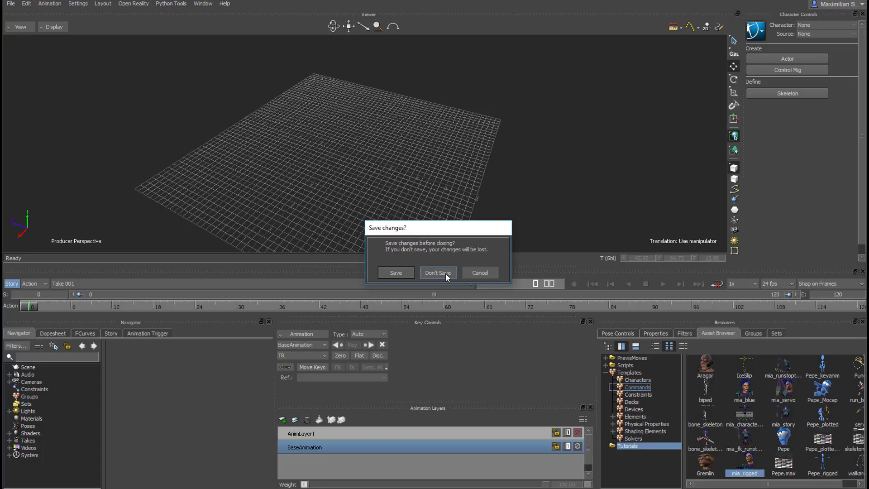
pyautogui.click(446, 272)
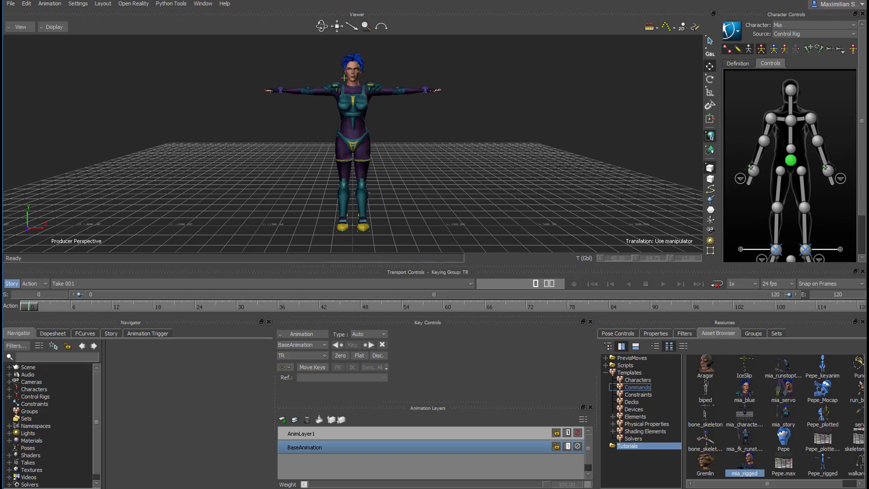
pyautogui.click(280, 466)
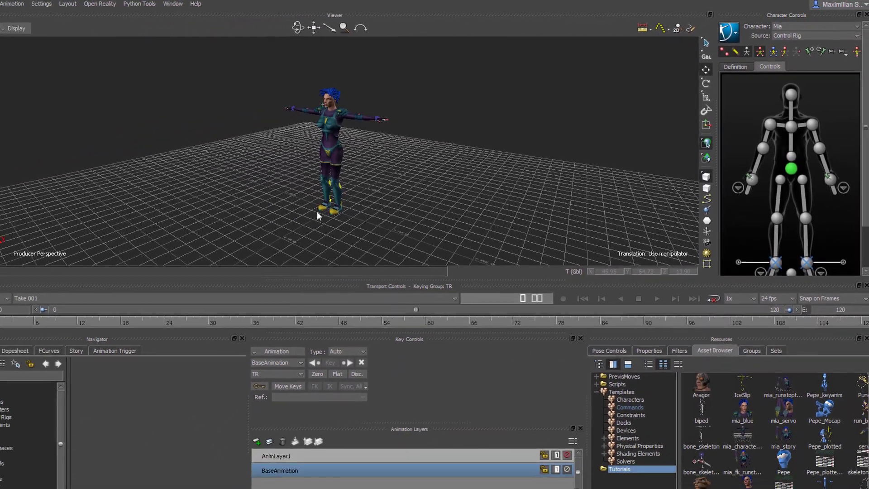
# Step: Bring up the pose controls, then pull Mia's left wrist effector in and down to about X 35.5, Y 104.5 in full-body mode
pyautogui.moveTo(397, 200); pyautogui.dragTo(499, 202)
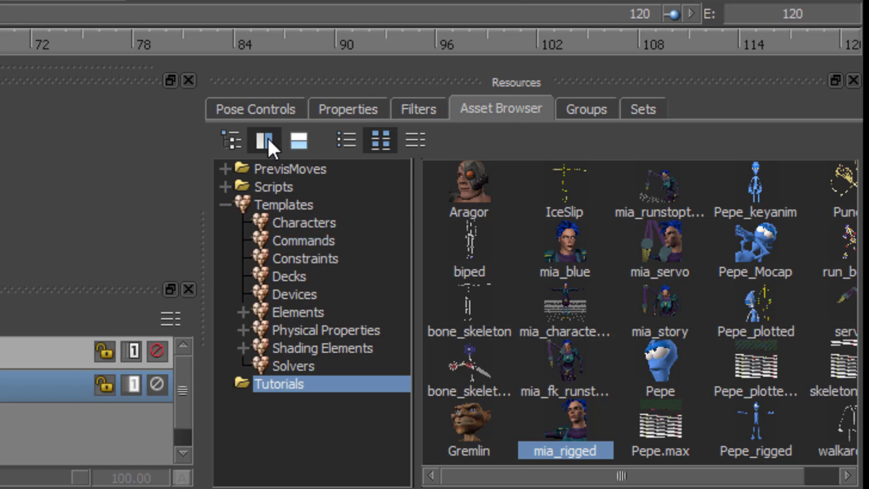
pyautogui.click(272, 110)
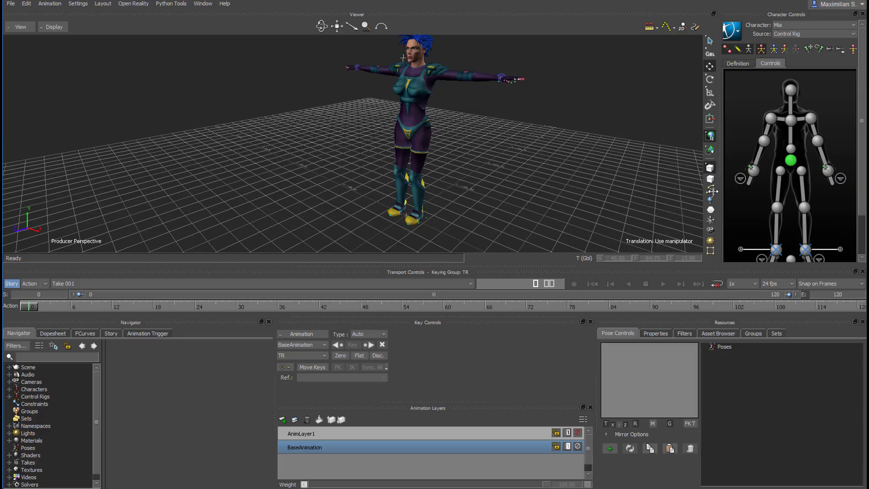
pyautogui.click(826, 170)
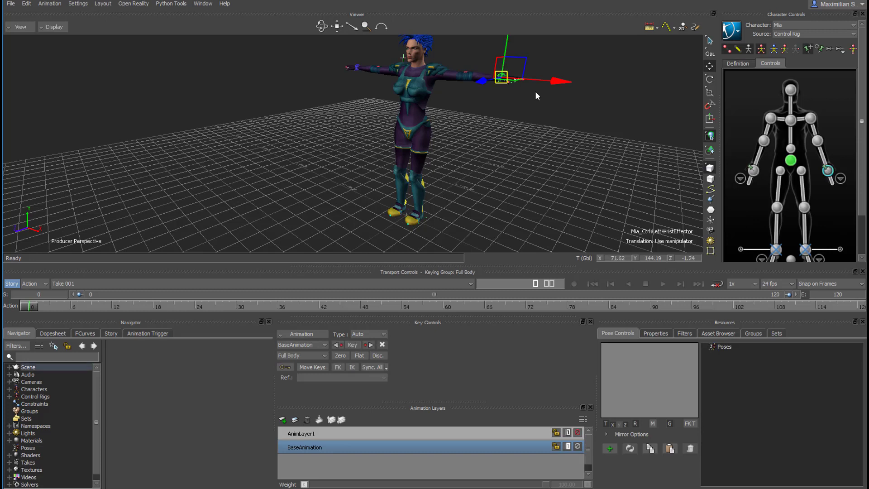
pyautogui.moveTo(561, 81)
pyautogui.mouseDown()
pyautogui.moveTo(525, 81)
pyautogui.moveTo(550, 78)
pyautogui.mouseUp()
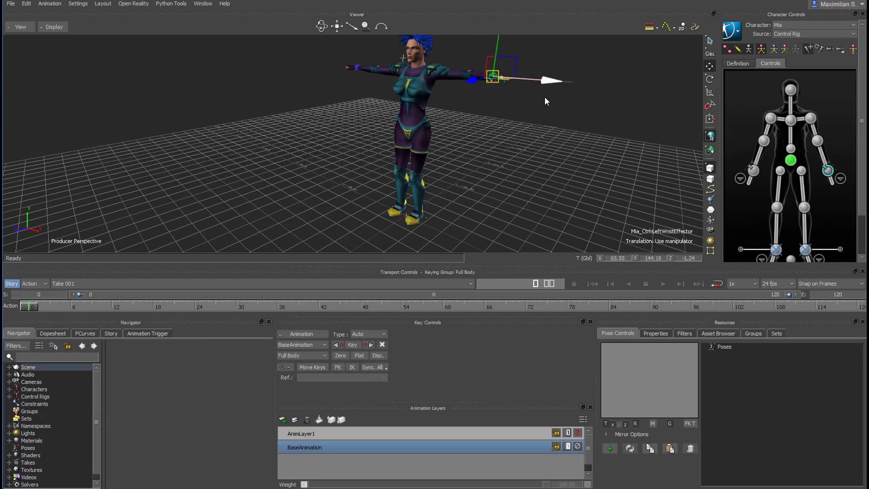
pyautogui.moveTo(493, 75); pyautogui.dragTo(486, 123)
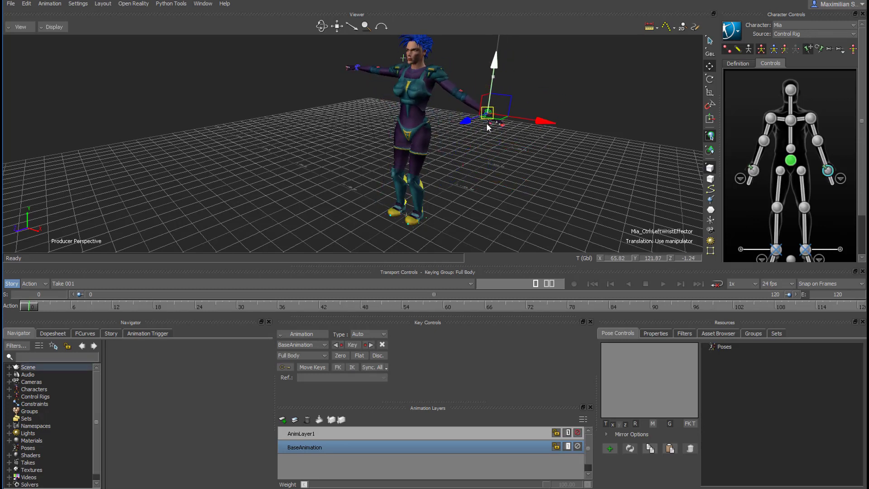
pyautogui.rightClick(494, 80)
pyautogui.moveTo(497, 97)
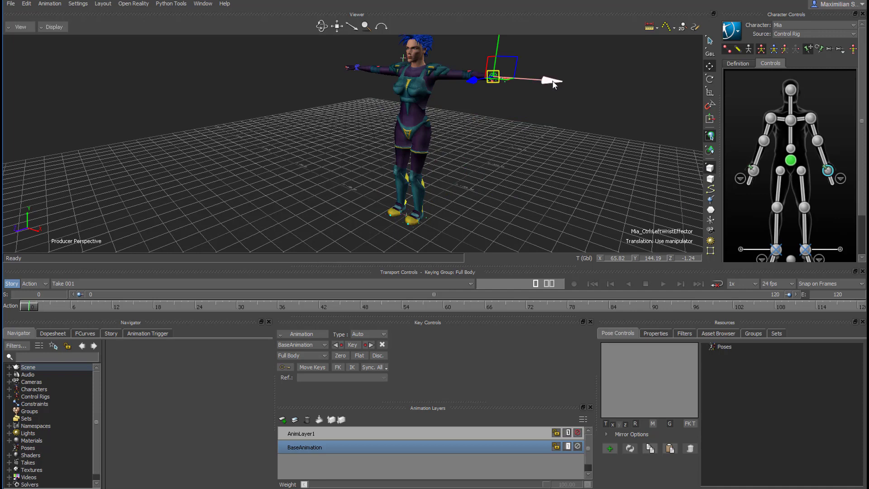
pyautogui.moveTo(536, 90); pyautogui.dragTo(511, 89)
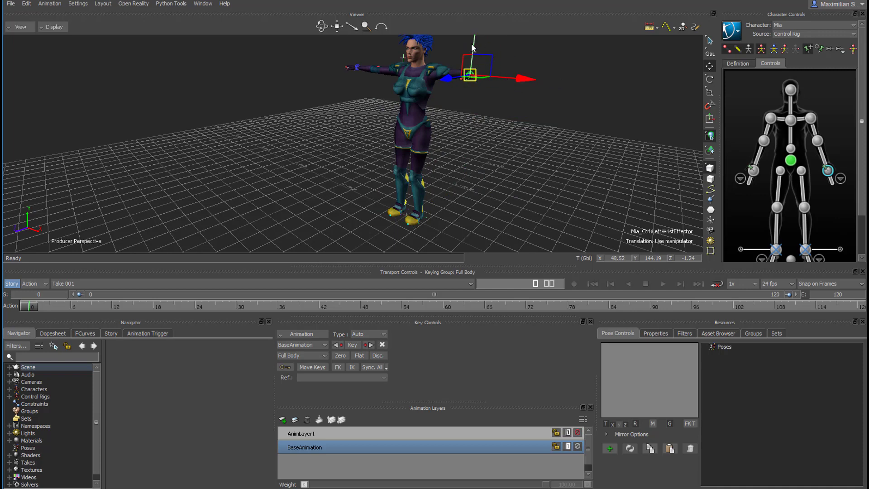
pyautogui.moveTo(474, 62); pyautogui.dragTo(457, 106)
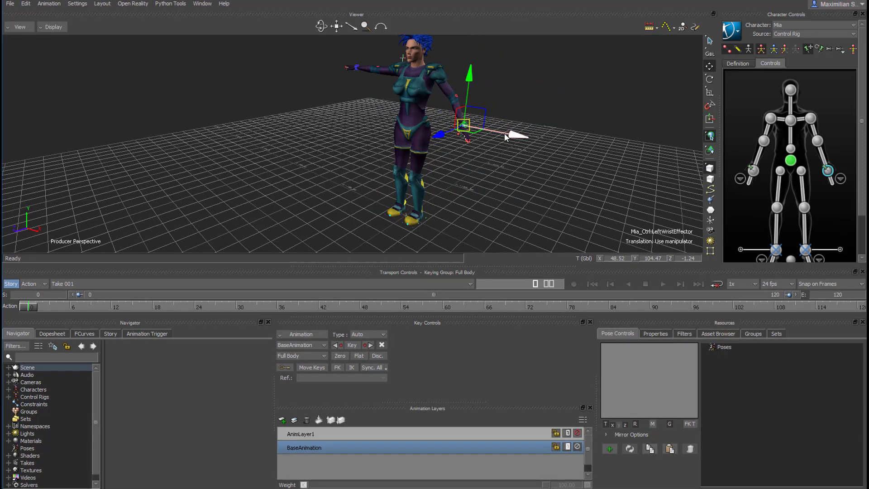
pyautogui.moveTo(492, 135); pyautogui.dragTo(487, 135)
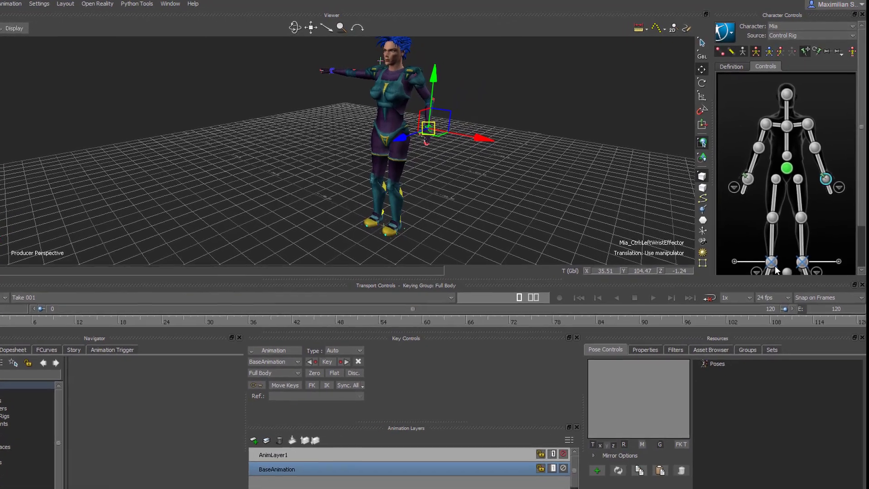
# Step: Move the right ankle effector forward to about Z 11.3 and the left ankle effector back to about Z -22.4
pyautogui.click(769, 268)
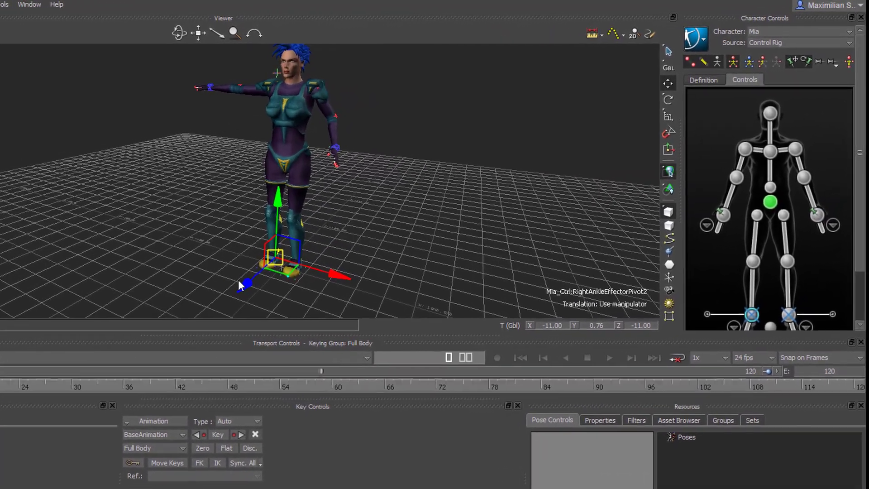
pyautogui.moveTo(265, 275); pyautogui.dragTo(252, 279)
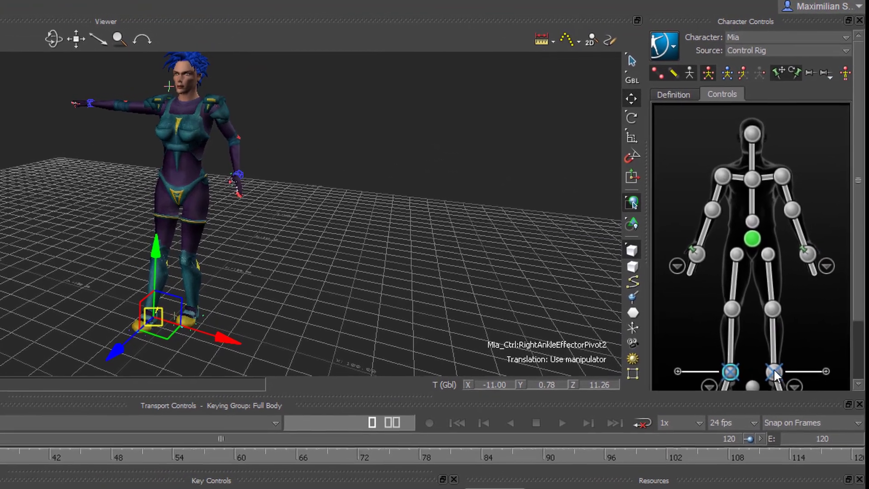
pyautogui.click(779, 348)
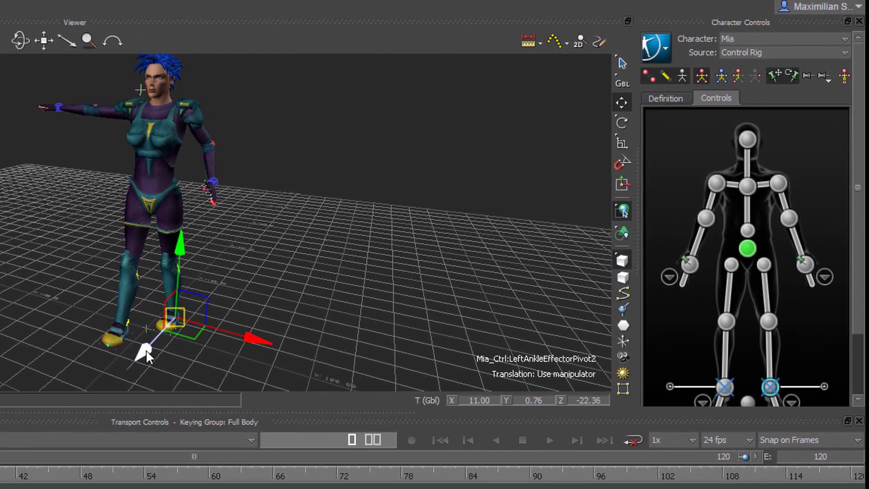
pyautogui.moveTo(147, 351); pyautogui.dragTo(377, 342)
# Step: Rotate the left ankle effector outward to about 25.7 degrees in Y
pyautogui.press('r')
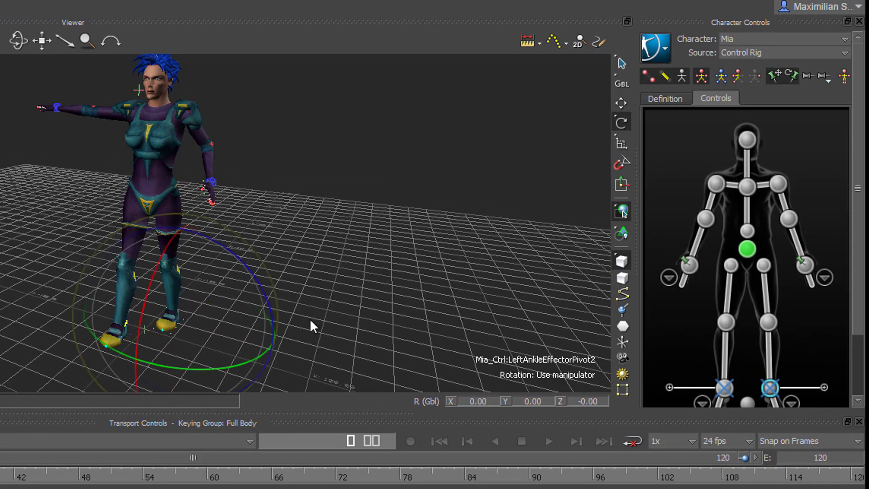
pyautogui.keyDown('ctrl'); pyautogui.keyDown('shift'); pyautogui.moveTo(343, 317); pyautogui.dragTo(314, 285); pyautogui.keyUp('shift'); pyautogui.keyUp('ctrl')
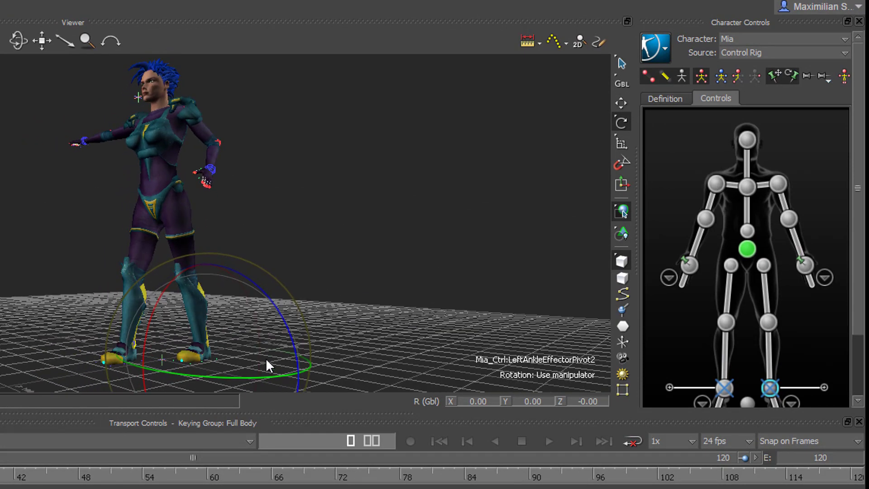
pyautogui.moveTo(233, 376); pyautogui.dragTo(253, 373)
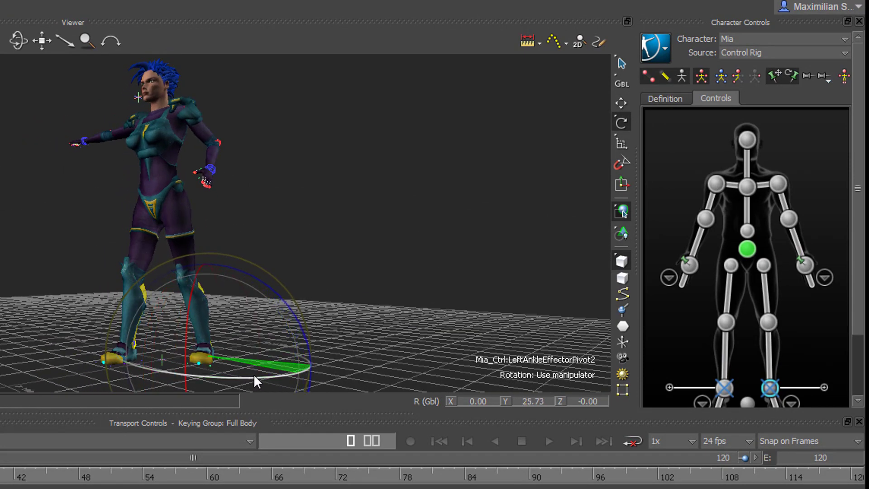
# Step: Turn the hips effector slightly around Y and lower it to about 86.1 in Y
pyautogui.keyDown('ctrl'); pyautogui.keyDown('shift'); pyautogui.moveTo(376, 326); pyautogui.dragTo(379, 346); pyautogui.keyUp('shift'); pyautogui.keyUp('ctrl')
pyautogui.click(747, 248)
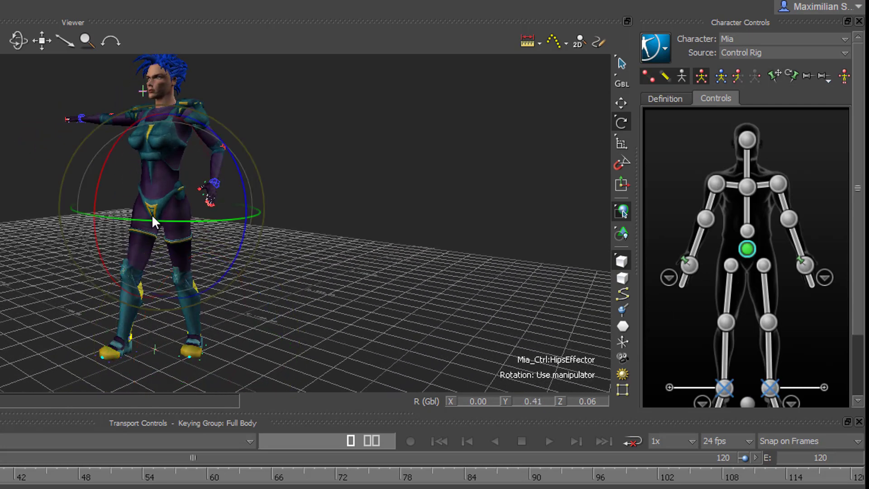
pyautogui.moveTo(153, 216); pyautogui.dragTo(170, 211)
pyautogui.press('t')
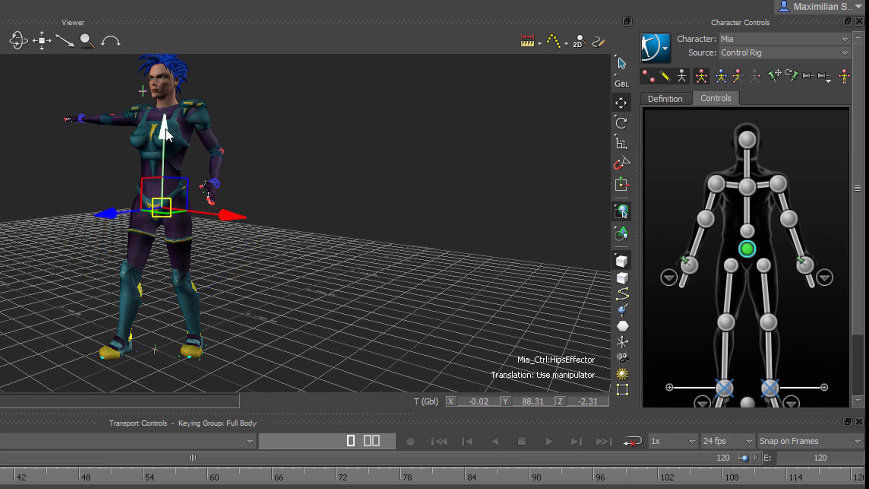
pyautogui.moveTo(165, 128); pyautogui.dragTo(167, 132)
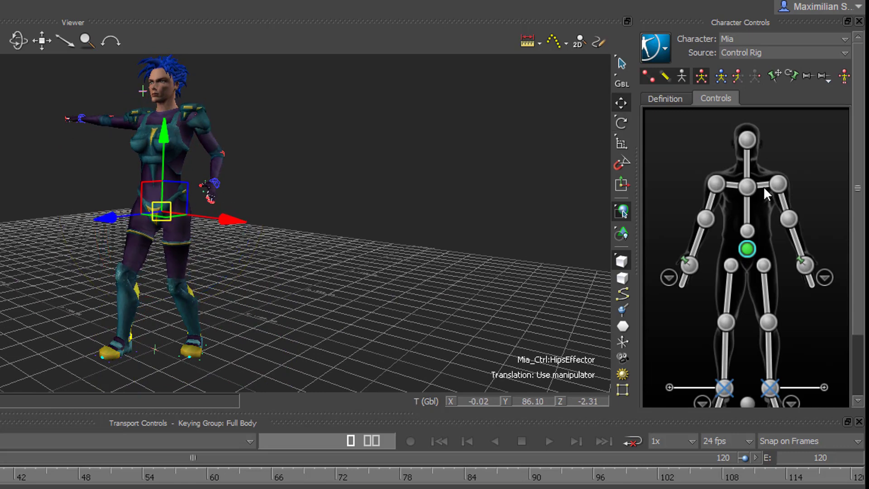
# Step: Rotate the chest effector to about 4.5 degrees in X so the upper body leans forward
pyautogui.click(744, 186)
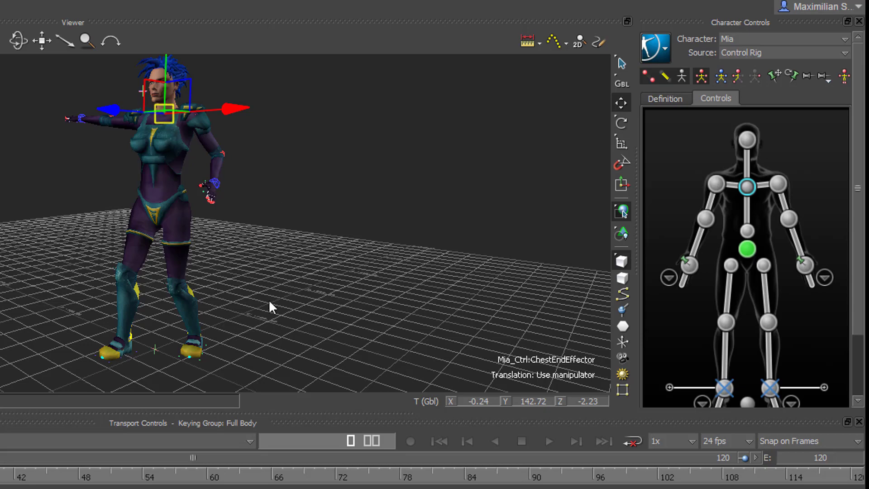
pyautogui.press('e')
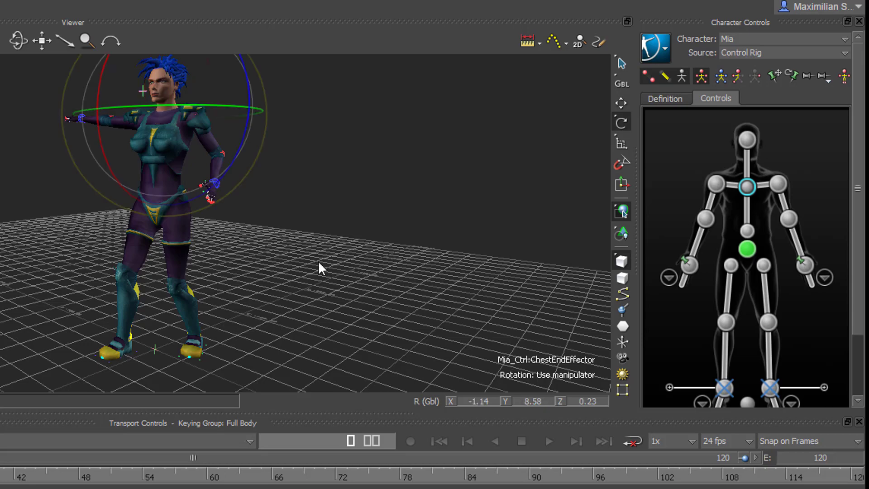
pyautogui.keyDown('ctrl'); pyautogui.keyDown('shift'); pyautogui.moveTo(319, 261); pyautogui.dragTo(344, 298); pyautogui.keyUp('shift'); pyautogui.keyUp('ctrl')
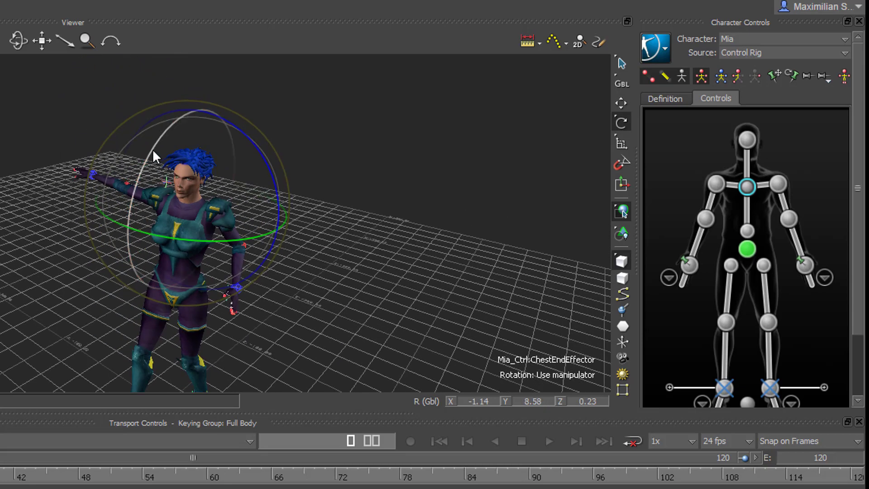
pyautogui.moveTo(153, 149); pyautogui.dragTo(151, 165)
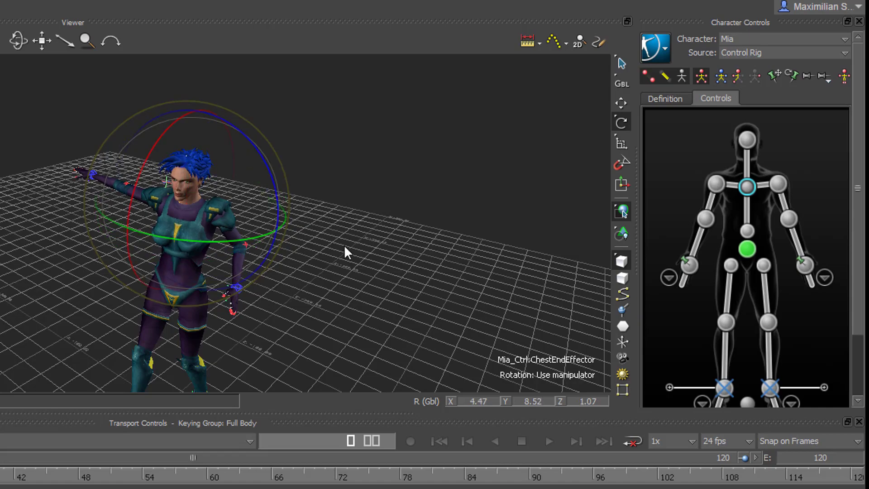
# Step: Store the character's current stance as a new pose and rename it Mia1
pyautogui.keyDown('ctrl'); pyautogui.keyDown('shift'); pyautogui.moveTo(434, 359); pyautogui.dragTo(259, 307); pyautogui.keyUp('shift'); pyautogui.keyUp('ctrl')
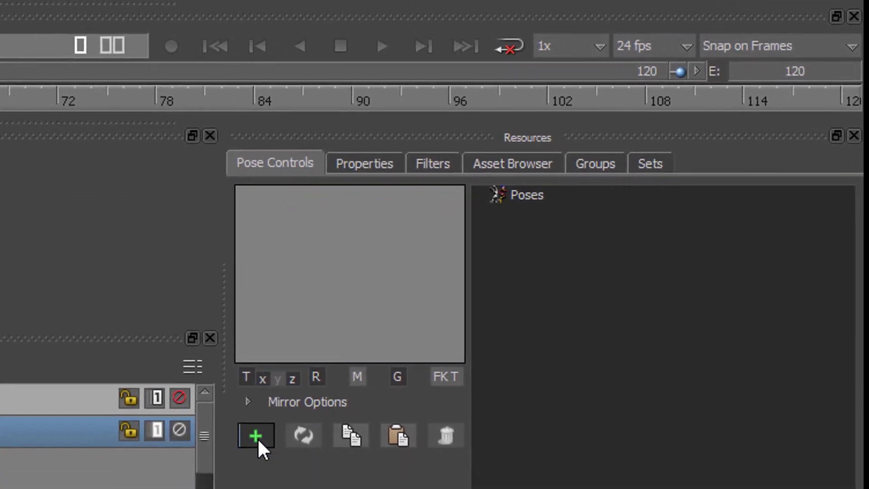
pyautogui.click(294, 480)
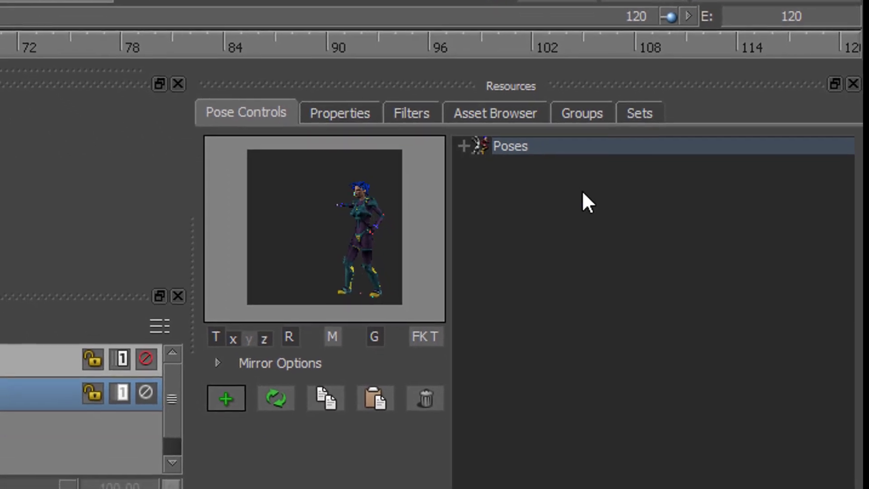
pyautogui.click(461, 138)
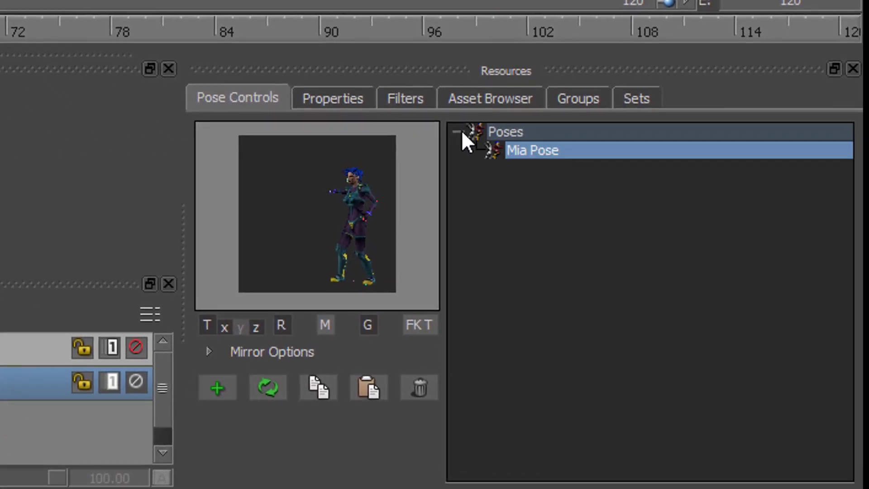
pyautogui.rightClick(544, 151)
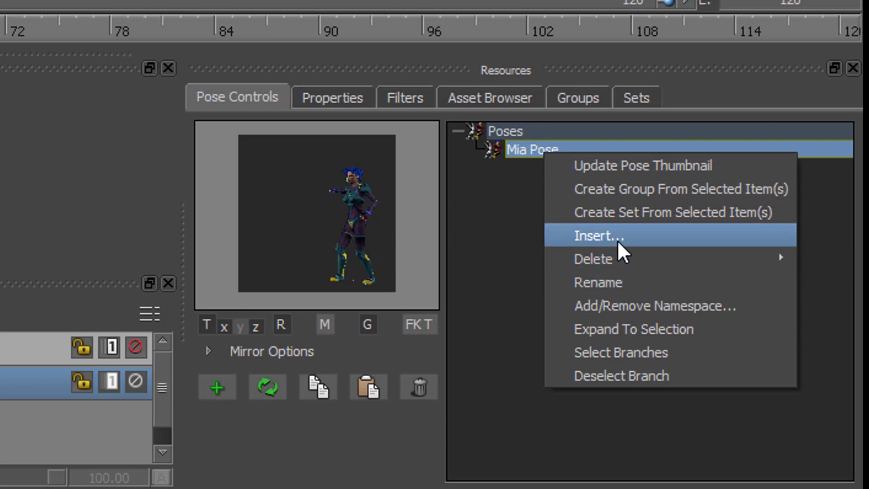
pyautogui.click(631, 281)
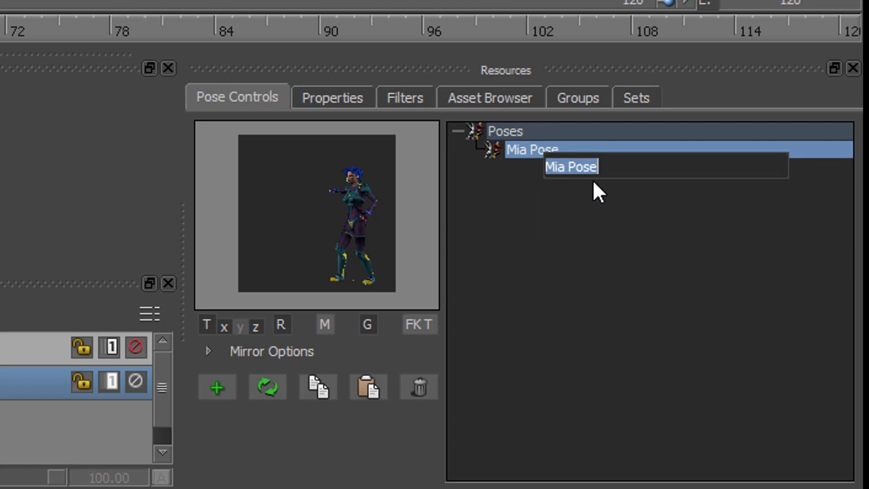
pyautogui.write('Mia')
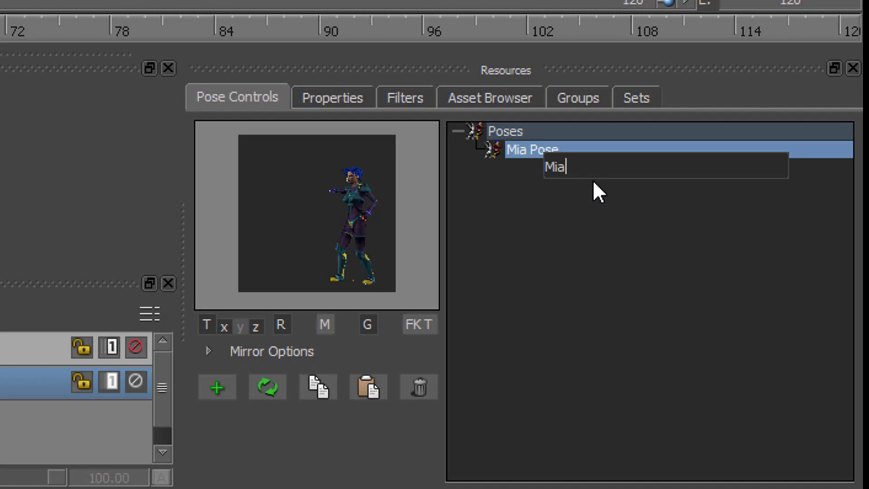
pyautogui.write('1')
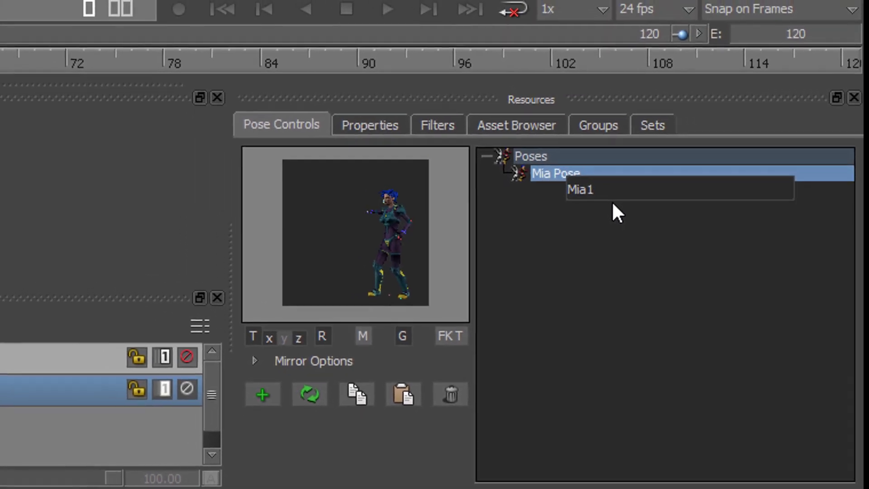
pyautogui.press('Return')
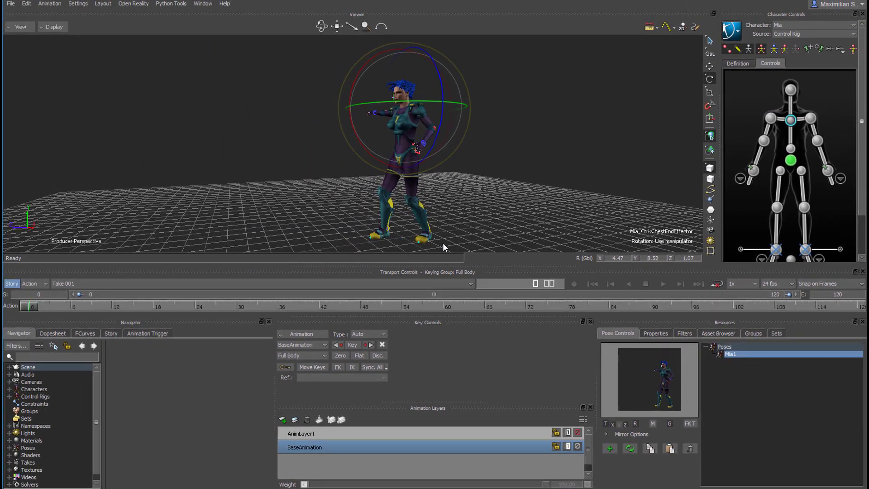
# Step: Widen Mia's stance into a long stride and move the hips effector to about X -2.1, Y 76.3, Z 24.2
pyautogui.moveTo(500, 196); pyautogui.dragTo(578, 202, button='middle')
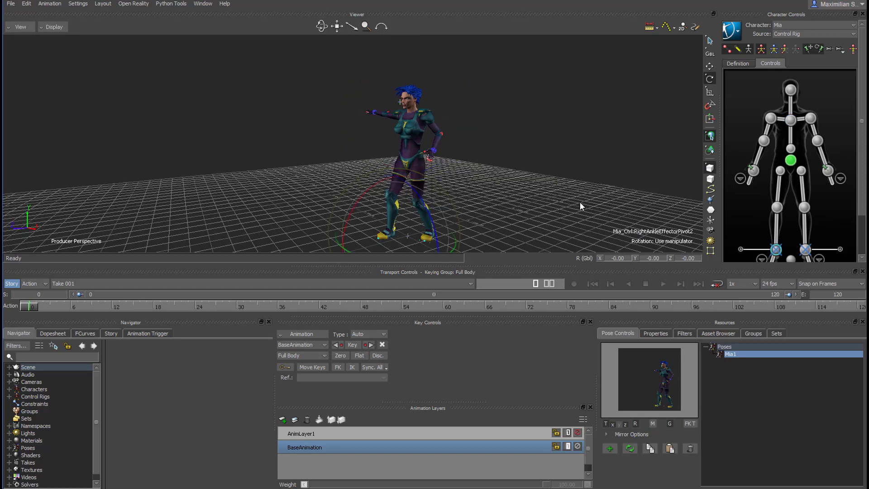
pyautogui.click(380, 210)
pyautogui.press('t')
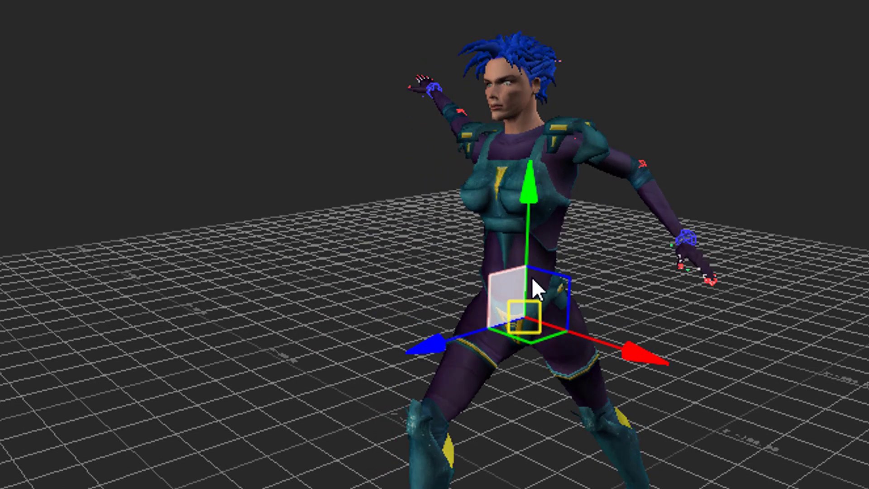
pyautogui.moveTo(402, 208); pyautogui.dragTo(450, 215, button='middle')
pyautogui.moveTo(661, 297); pyautogui.dragTo(538, 308, button='middle')
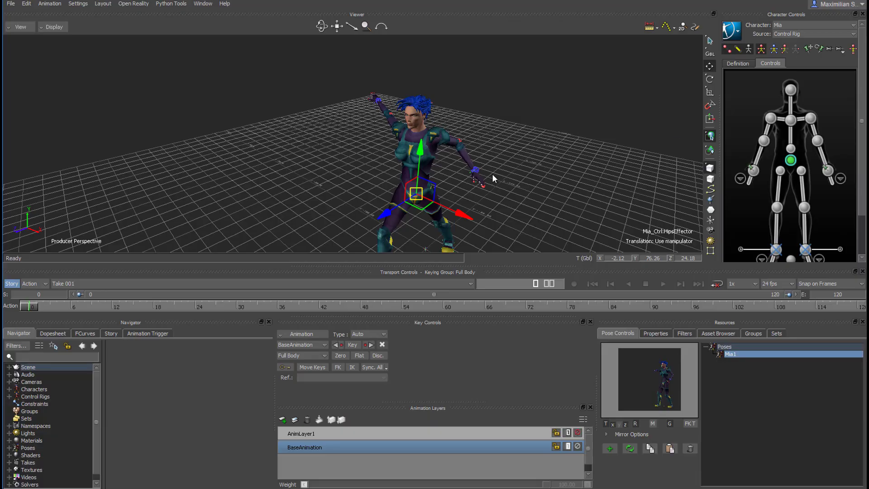
# Step: Lower the right and left wrist effectors toward the body and store the stride as a second pose
pyautogui.click(752, 171)
pyautogui.moveTo(357, 101); pyautogui.dragTo(368, 153)
pyautogui.moveTo(415, 171); pyautogui.dragTo(416, 186)
pyautogui.click(474, 171)
pyautogui.moveTo(475, 170); pyautogui.dragTo(501, 221)
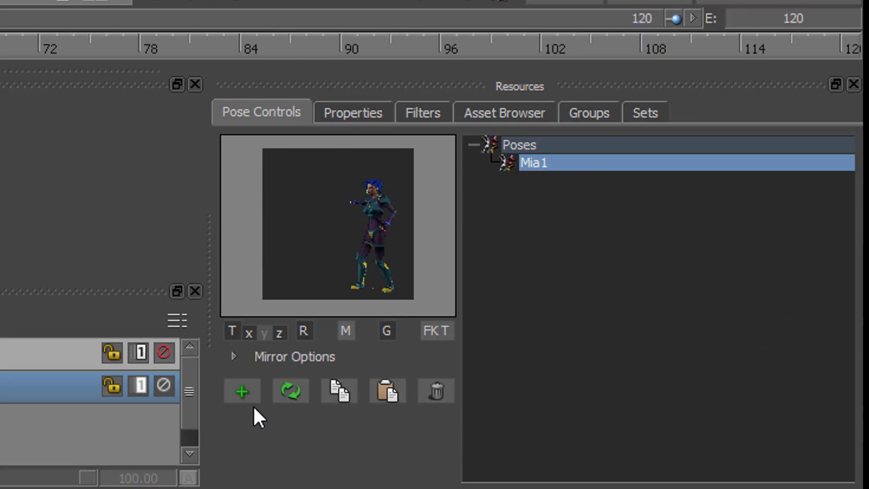
pyautogui.click(245, 388)
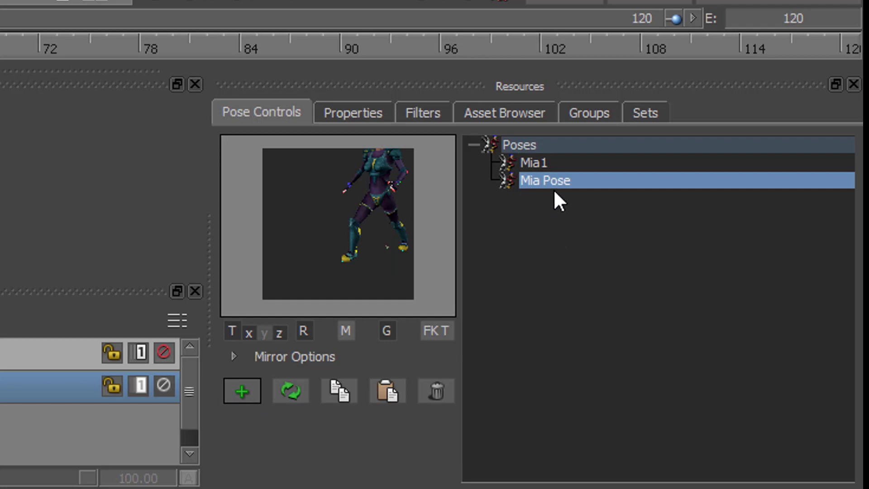
# Step: Rename the second stored pose to Mia2
pyautogui.rightClick(573, 180)
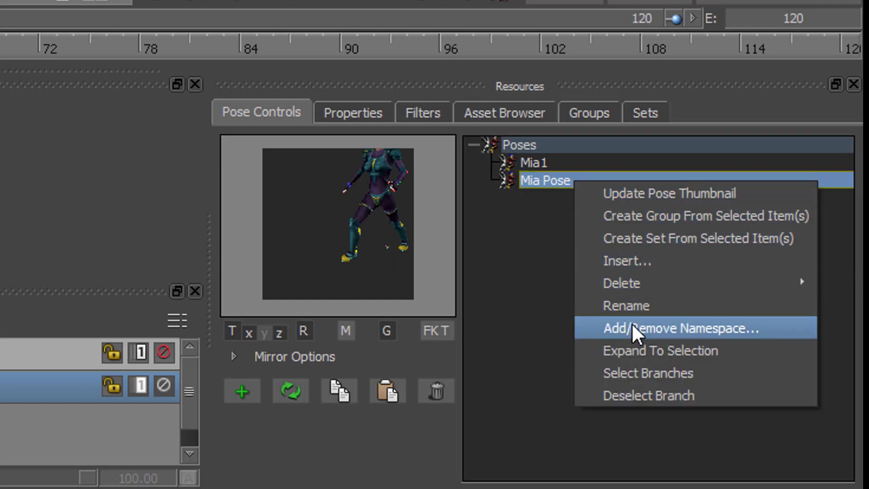
pyautogui.click(631, 305)
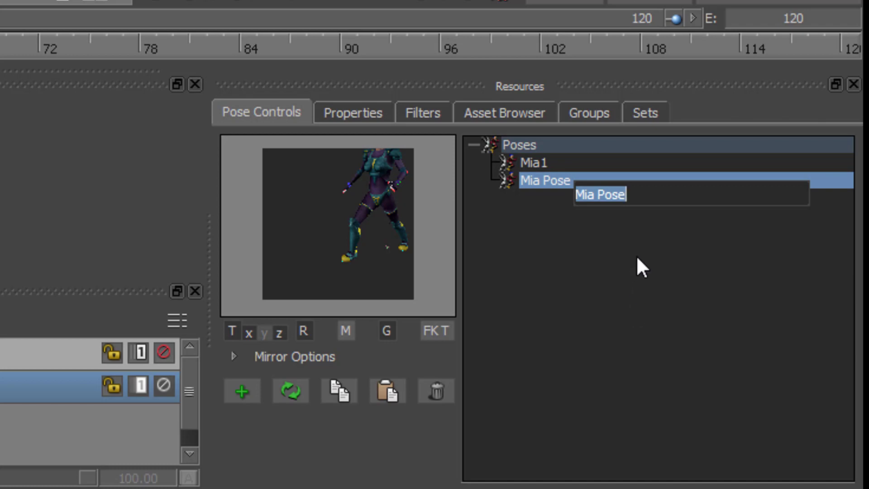
pyautogui.write('Mia')
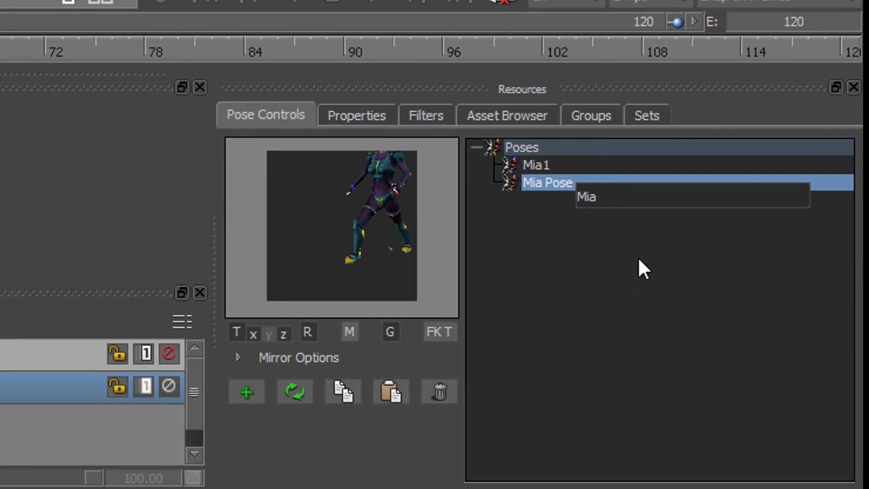
pyautogui.write('2')
pyautogui.press('Return')
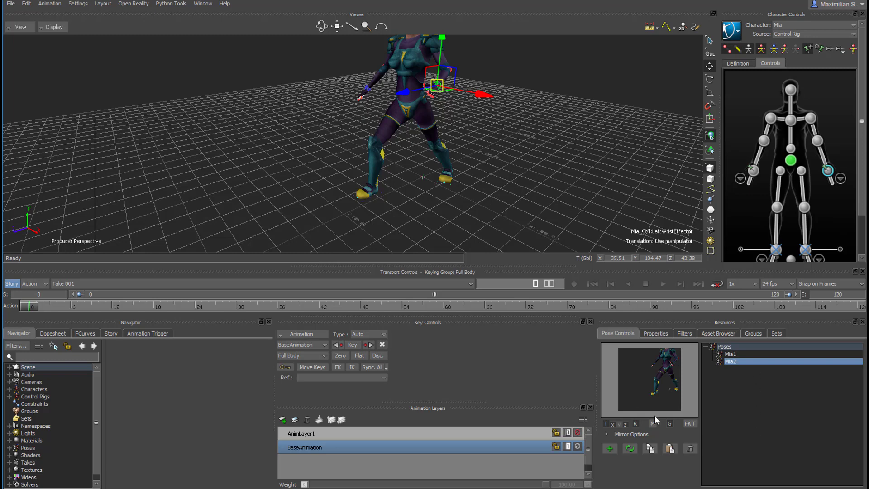
# Step: Test the stored poses by applying Mia1 and then Mia2 to the whole character
pyautogui.doubleClick(733, 355)
pyautogui.scroll(-5, 472, 187)
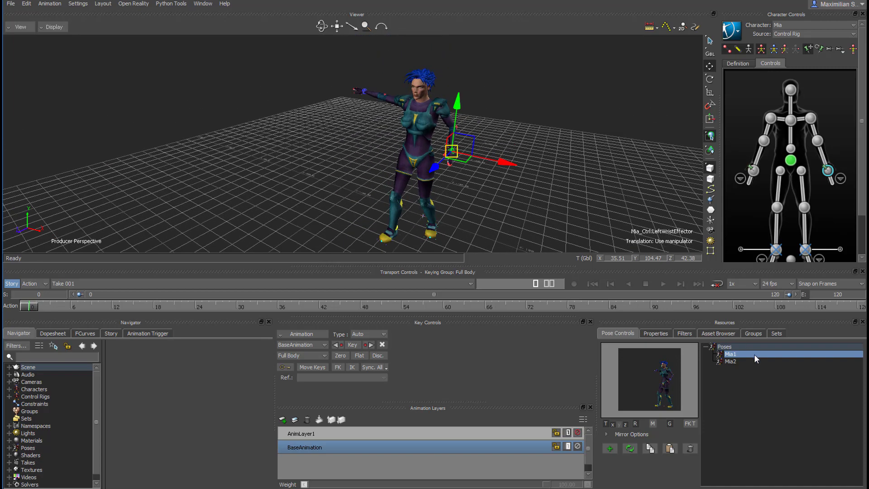
pyautogui.doubleClick(734, 361)
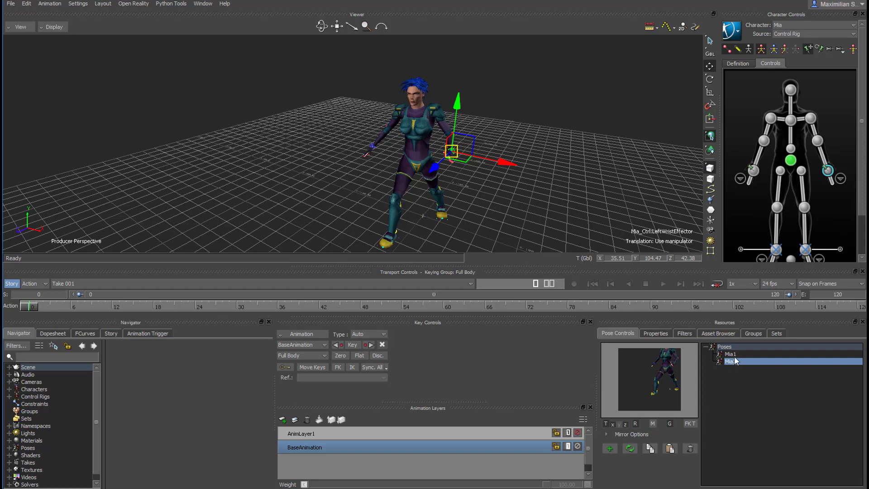
# Step: Apply the Mia1 pose and set a flat full-body key at frame 0
pyautogui.doubleClick(730, 354)
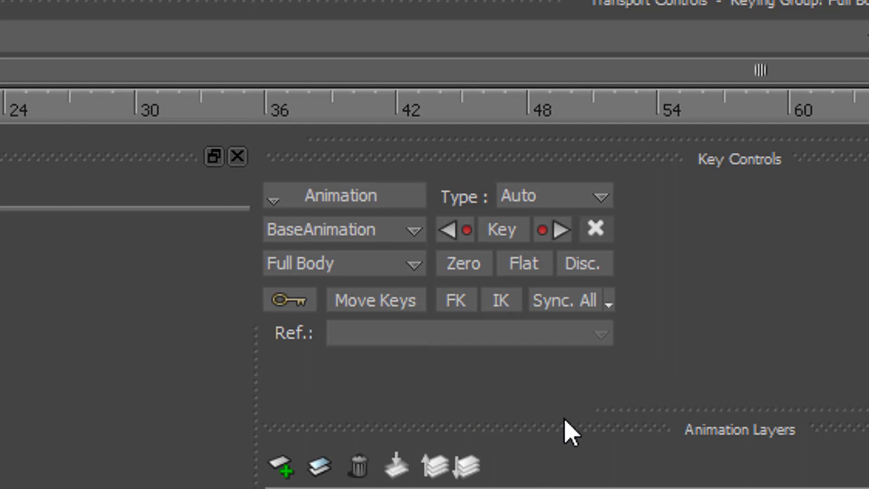
pyautogui.click(527, 270)
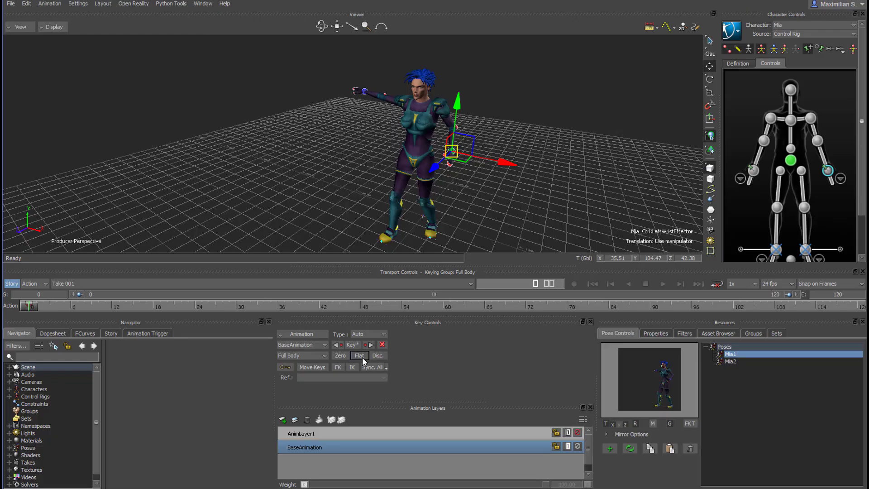
# Step: Key the Mia2 pose at frame 24 and scrub along the timeline to preview the motion
pyautogui.moveTo(29, 308); pyautogui.dragTo(66, 310)
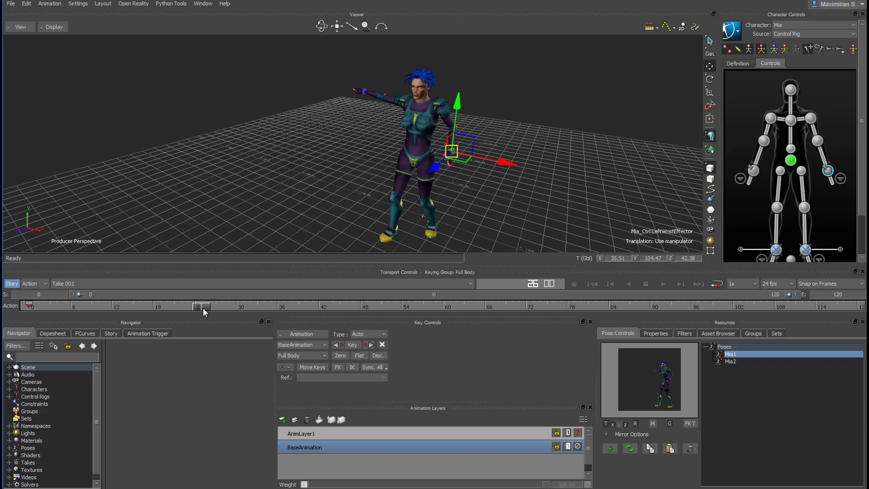
pyautogui.moveTo(193, 312); pyautogui.dragTo(205, 316)
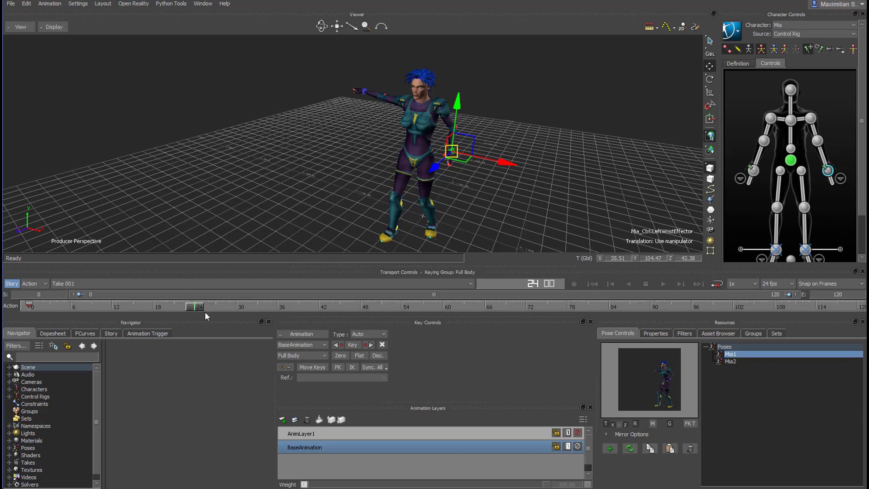
pyautogui.doubleClick(730, 361)
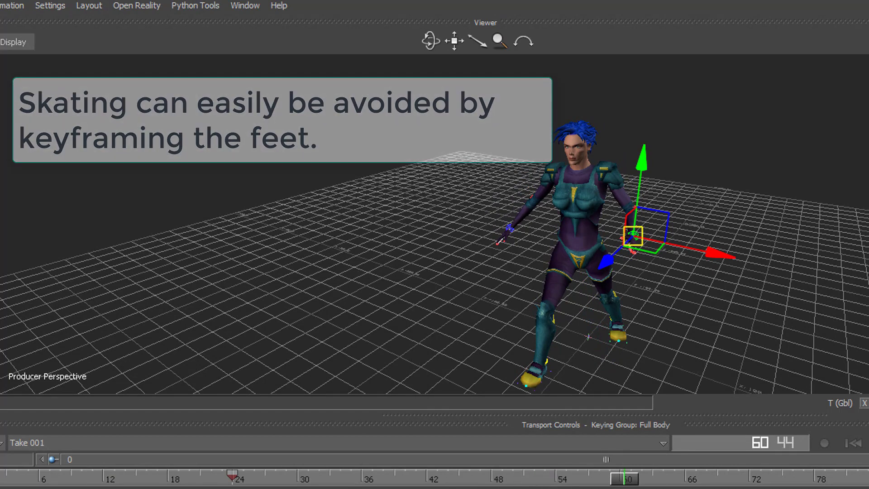
pyautogui.keyDown('ctrl'); pyautogui.keyDown('shift'); pyautogui.moveTo(640, 312); pyautogui.dragTo(824, 314); pyautogui.keyUp('shift'); pyautogui.keyUp('ctrl')
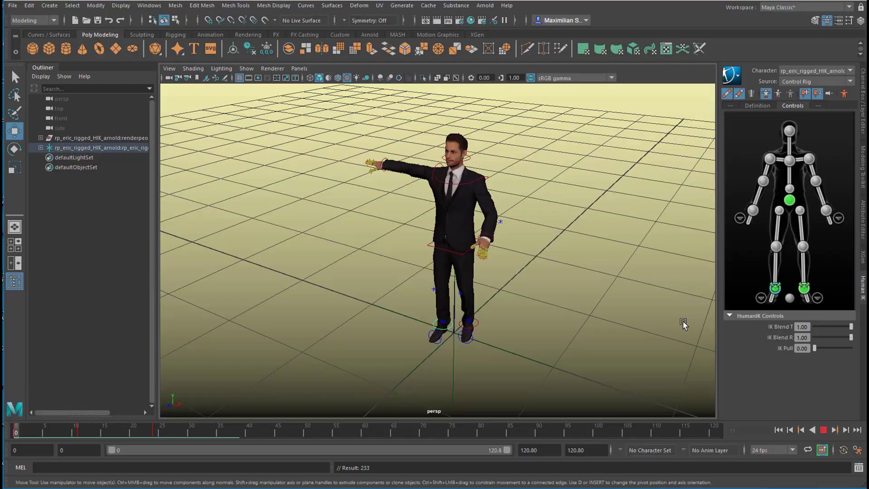